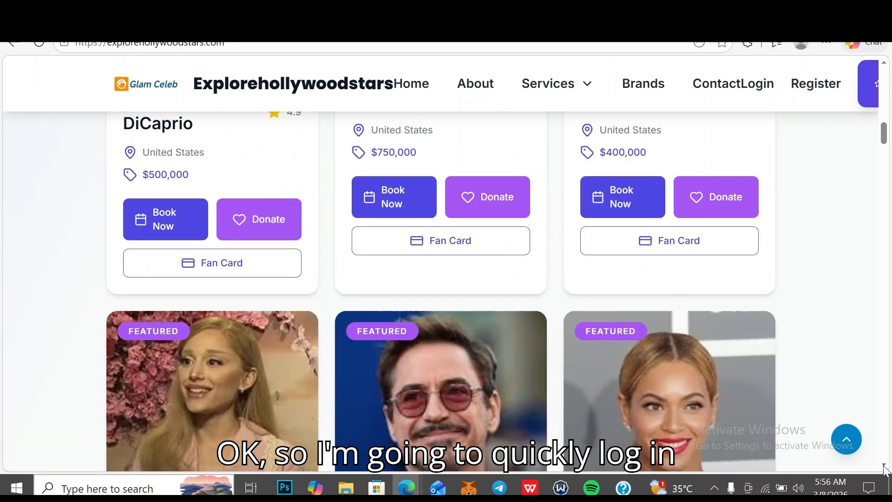
Step: Sign in to the Explorehollywoodstars demo user account with the prefilled login details
scroll(886, 470, down, 10)
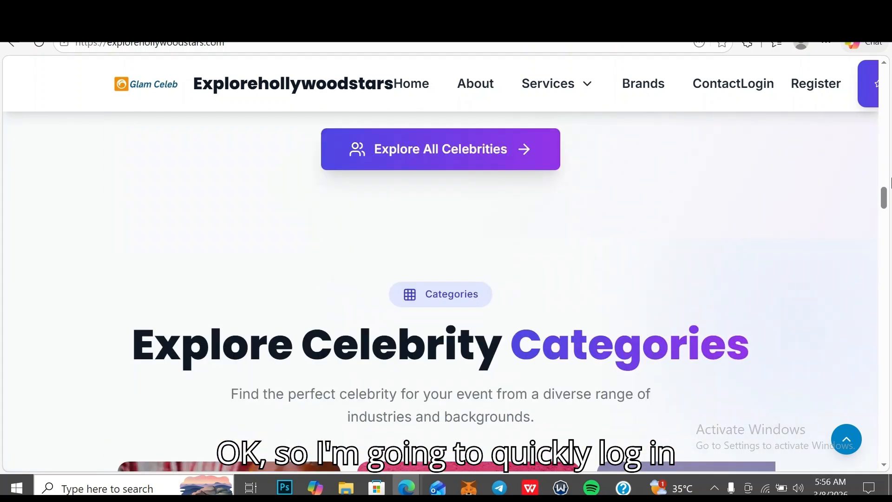
click(760, 86)
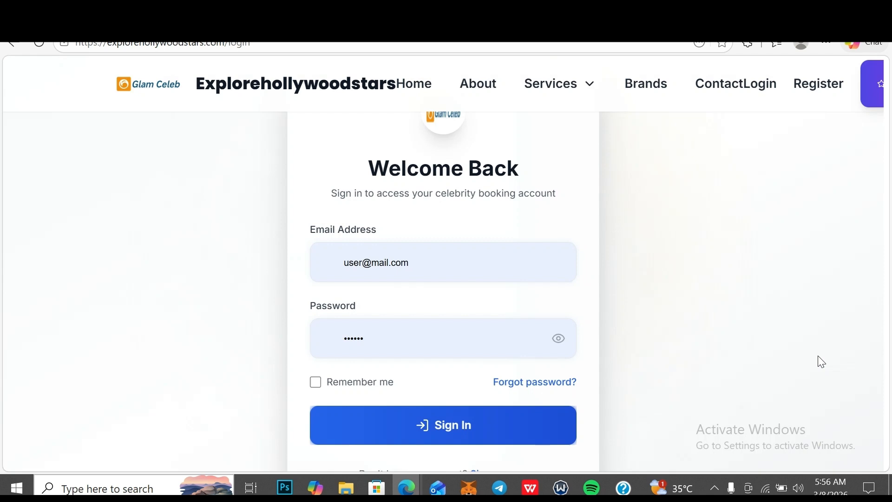
click(436, 430)
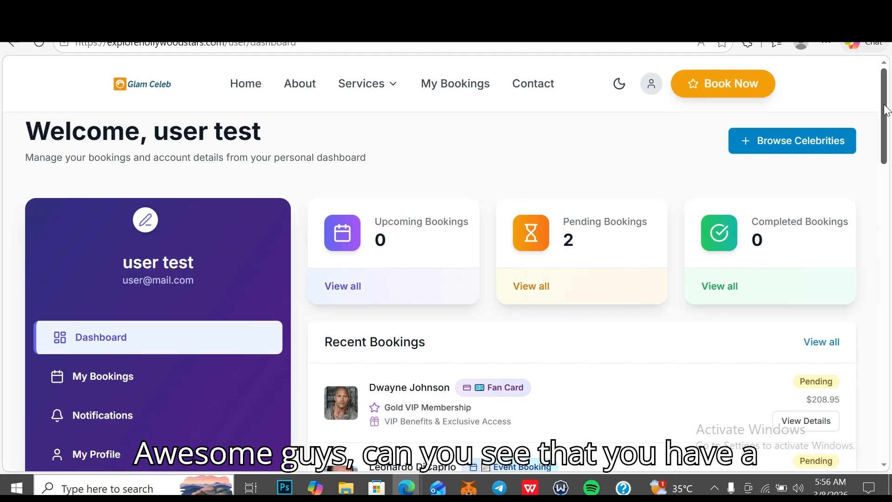
Step: Look over the user dashboard, including the recent bookings and featured celebrities
drag(884, 105, 884, 106)
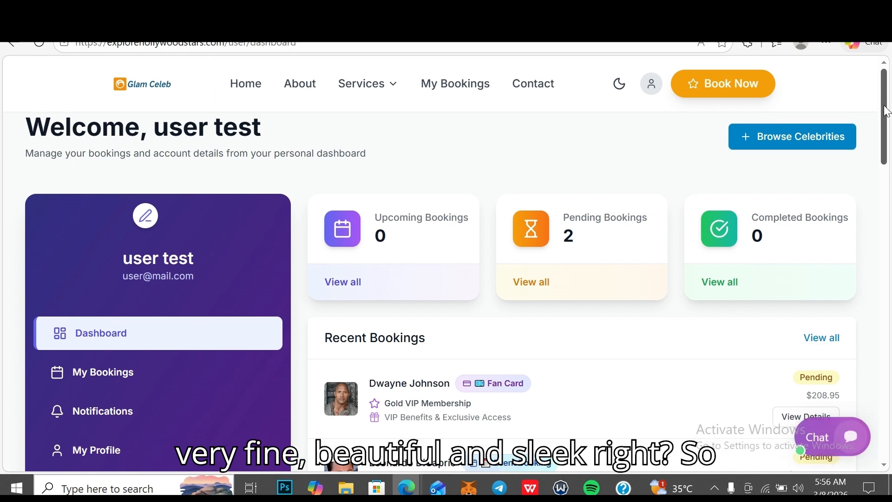
drag(885, 108, 889, 152)
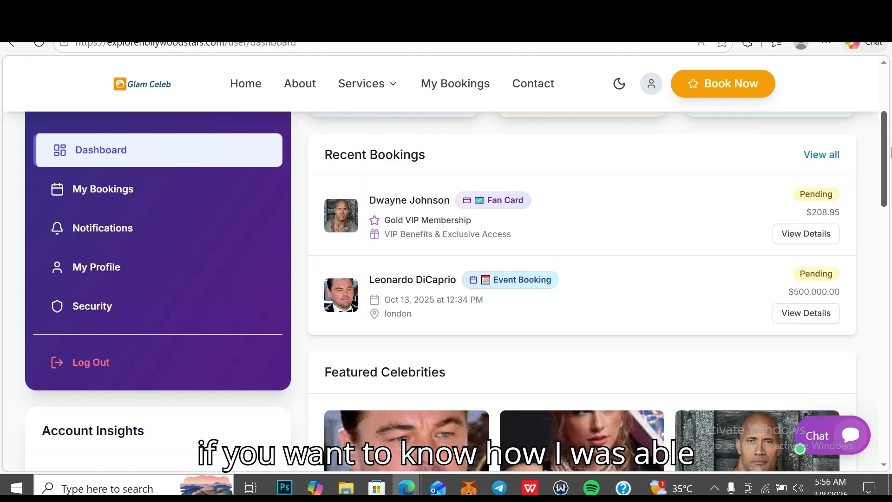
scroll(889, 154, down, 1)
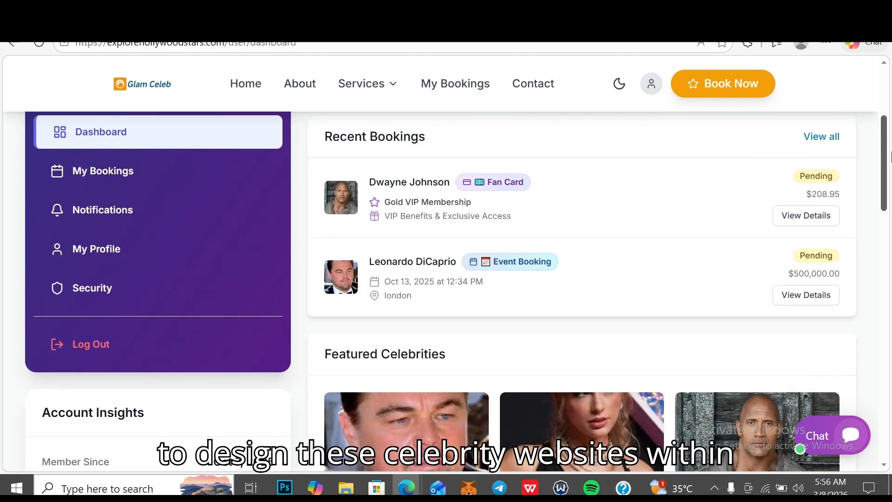
drag(890, 156, 887, 106)
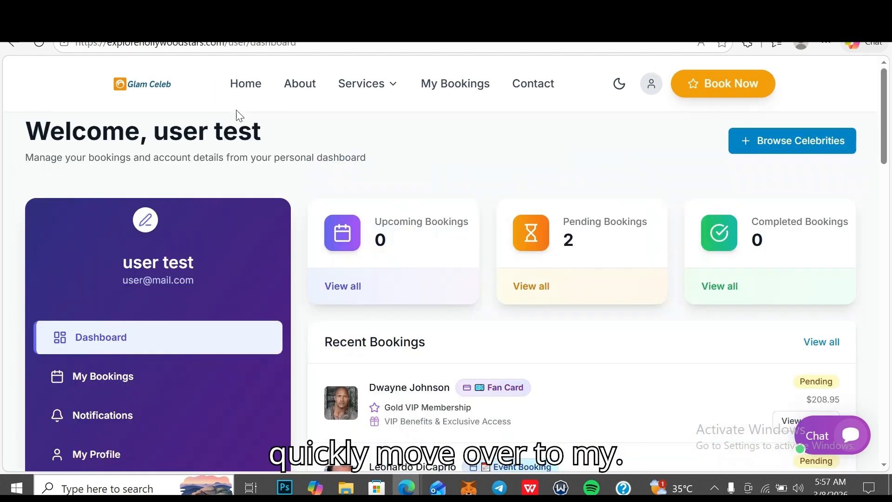
Step: Go back to the celebrity site's home page and look through its sections
click(158, 90)
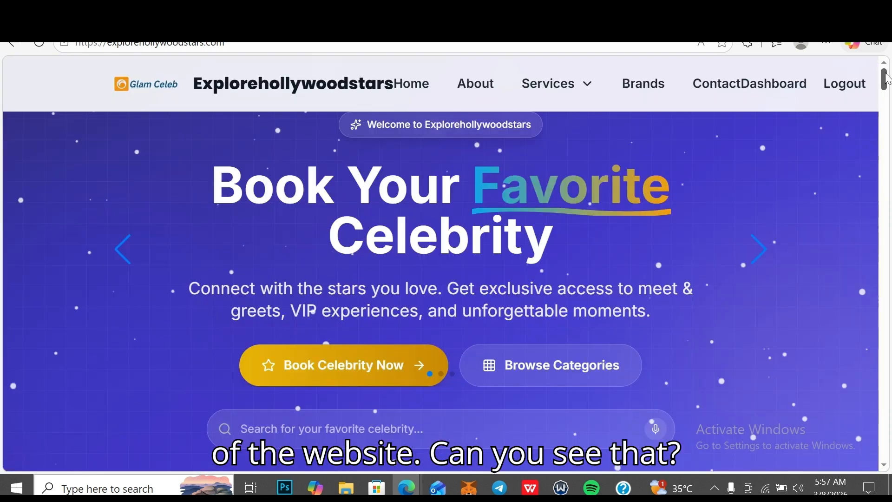
drag(887, 79, 885, 379)
drag(878, 348, 887, 75)
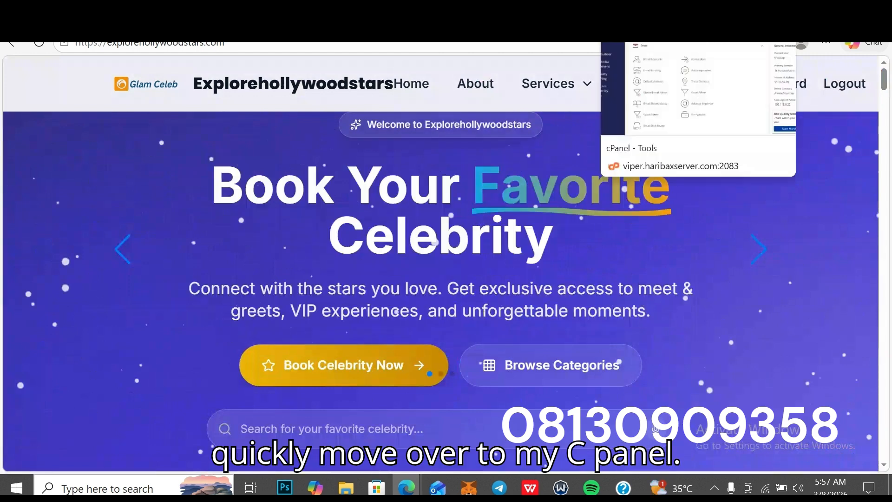
Step: Switch to cPanel and open the public_html folder in File Manager
click(650, 18)
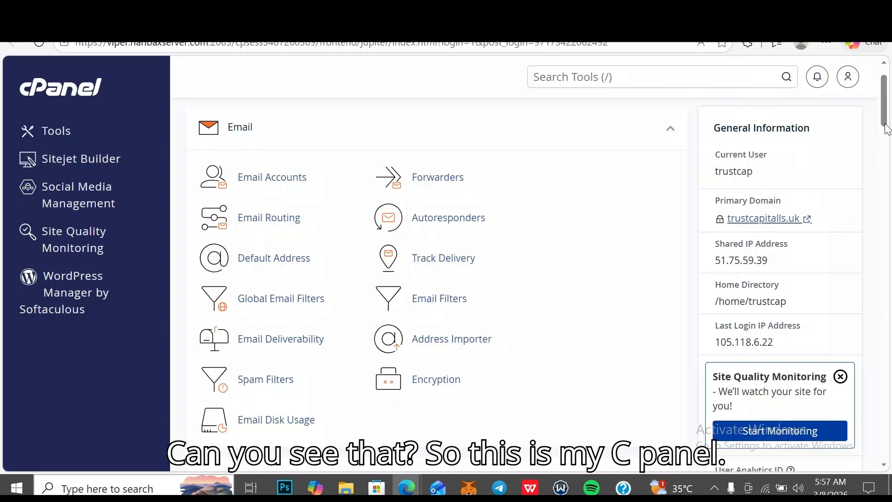
scroll(883, 106, up, 1)
drag(883, 106, 890, 214)
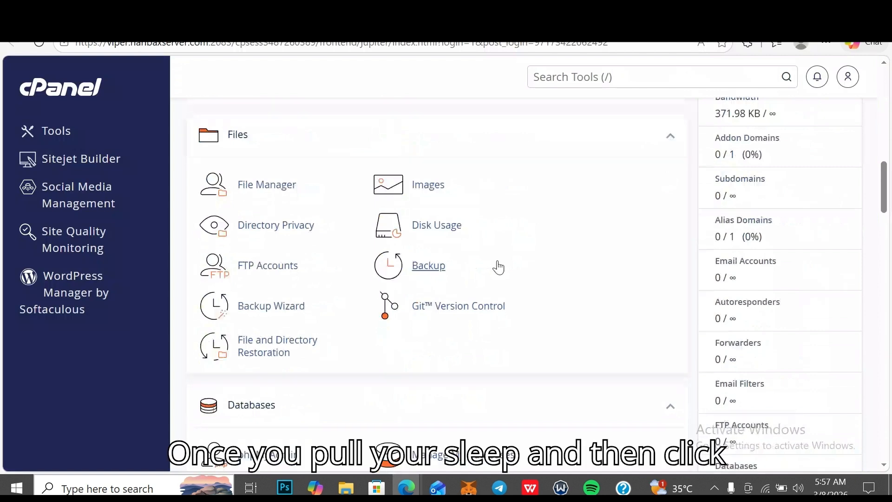
click(282, 187)
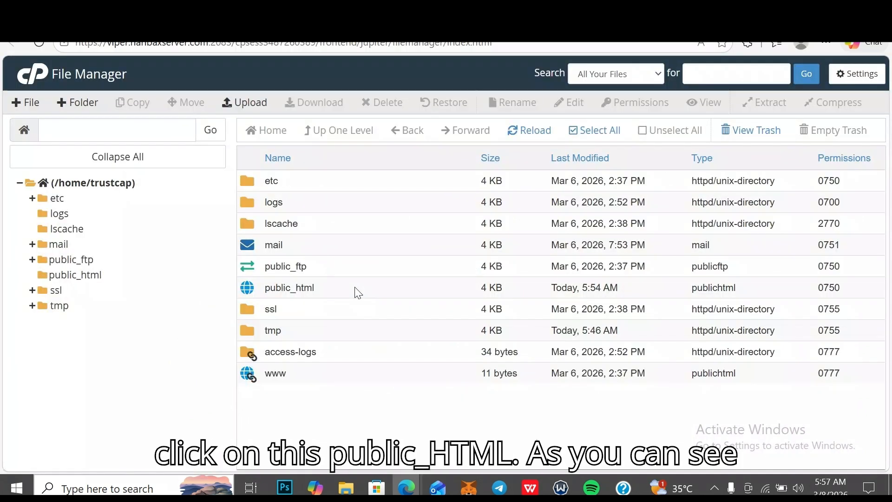
double_click(355, 288)
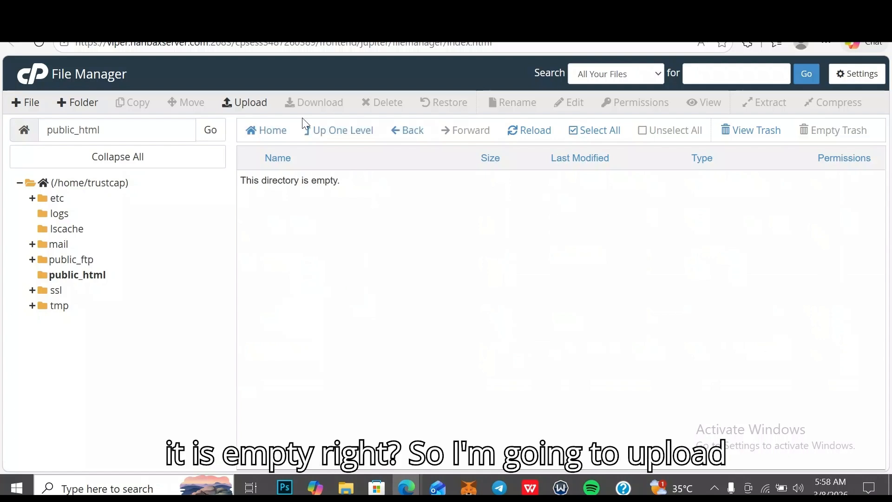
Step: Upload GlamCeleb.zip from the Downloads folder into public_html
click(244, 103)
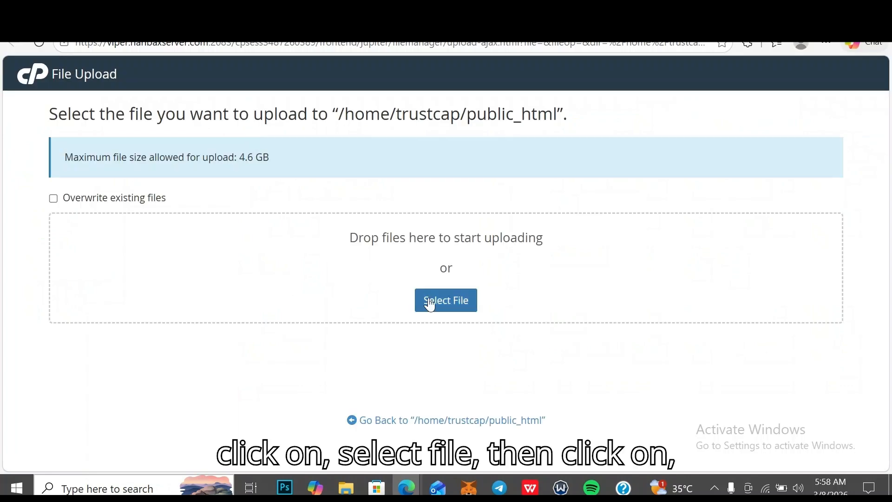
click(434, 307)
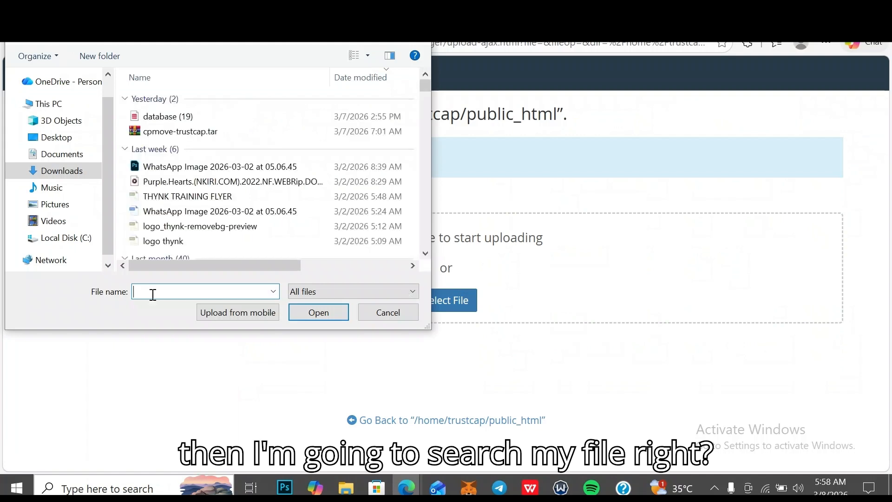
text(glam)
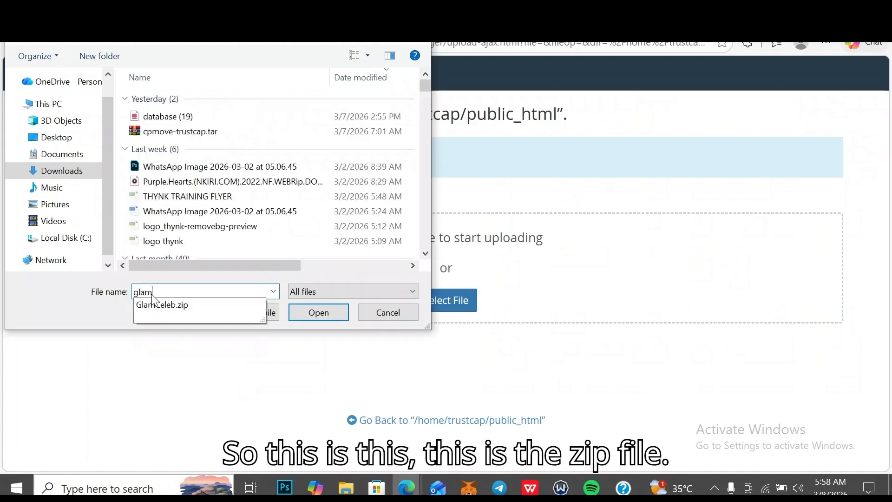
click(182, 305)
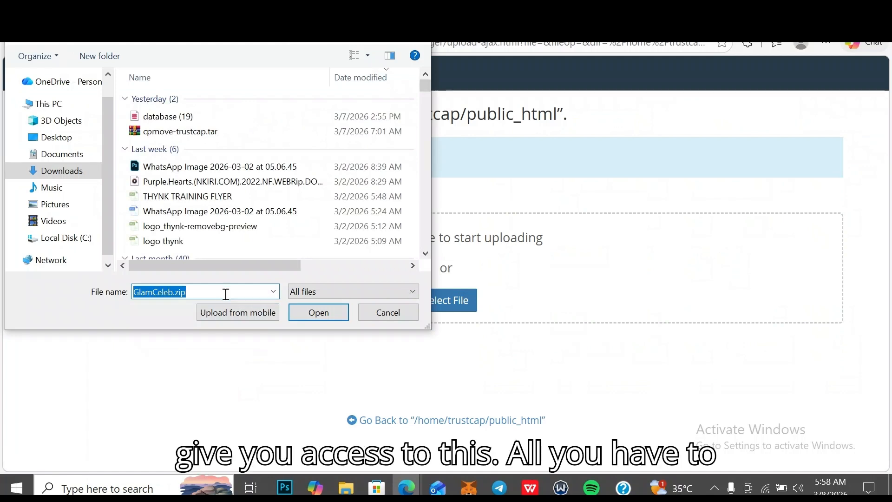
click(296, 313)
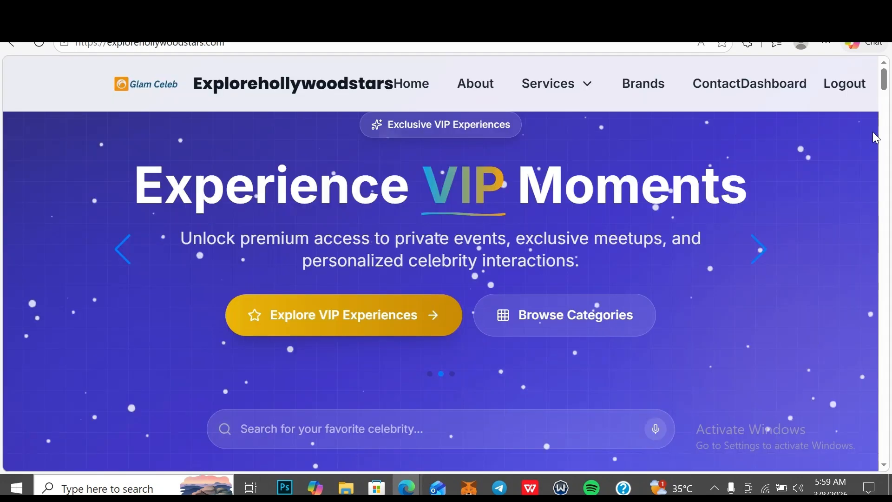
Step: Check the upload page, then return to File Manager and reload the public_html listing
mouse_move(887, 89)
mouse_down()
mouse_move(890, 209)
mouse_move(890, 87)
mouse_up()
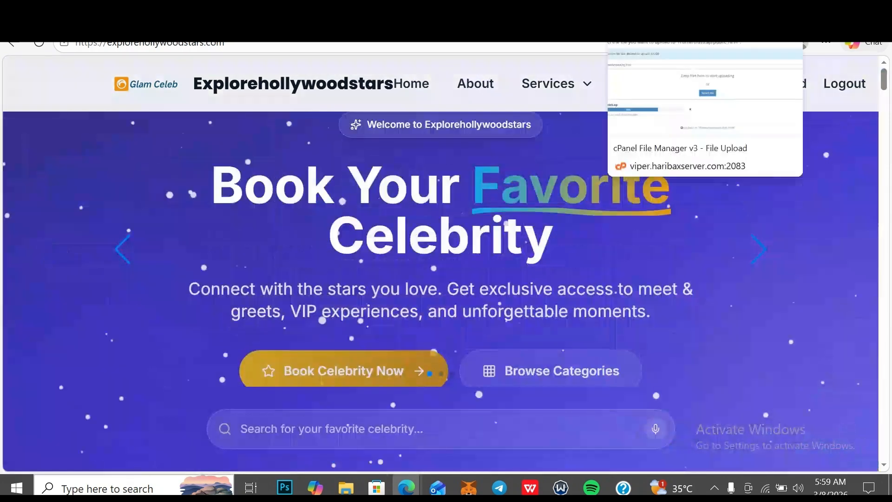
click(650, 15)
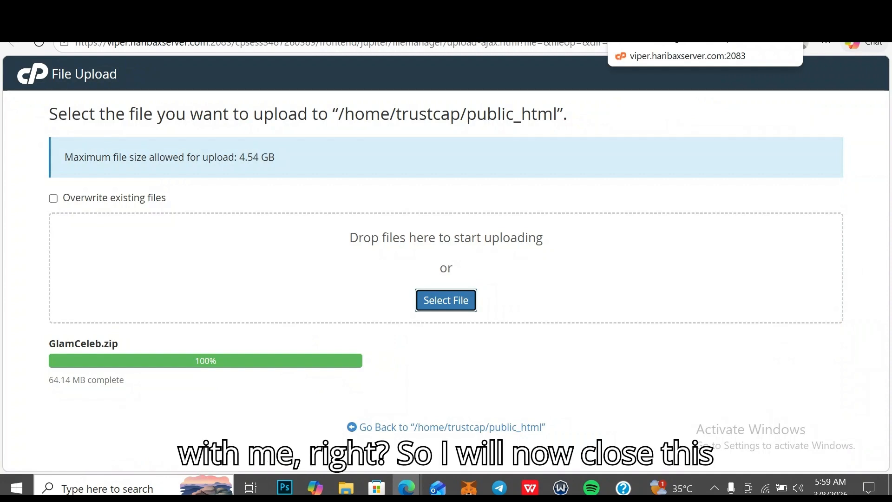
key(ctrl+Tab)
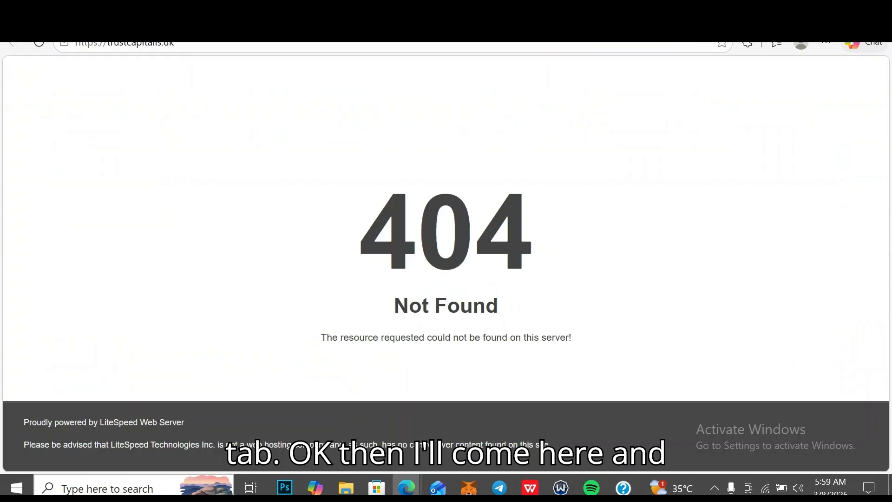
click(418, 23)
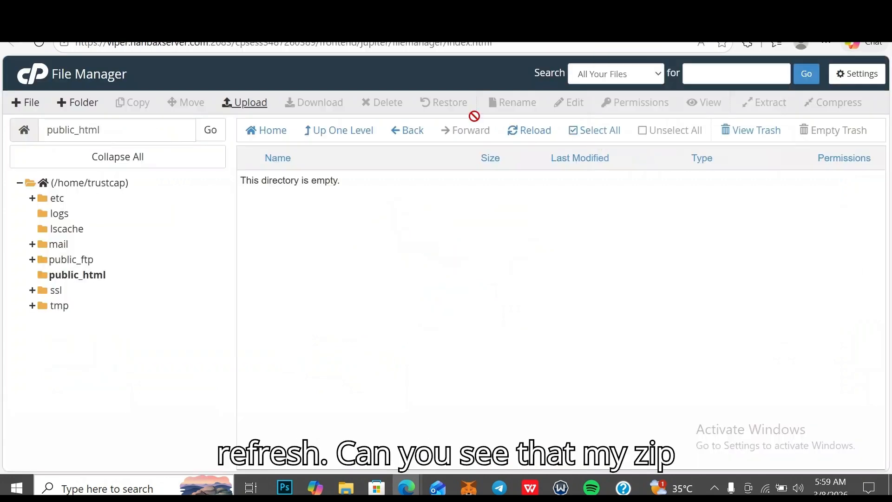
click(523, 132)
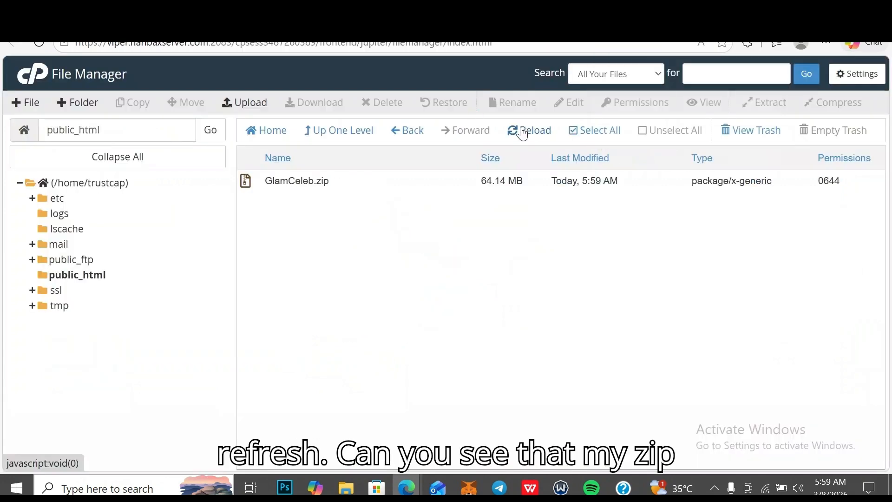
Step: Extract GlamCeleb.zip into /public_html and close the extraction results
right_click(340, 182)
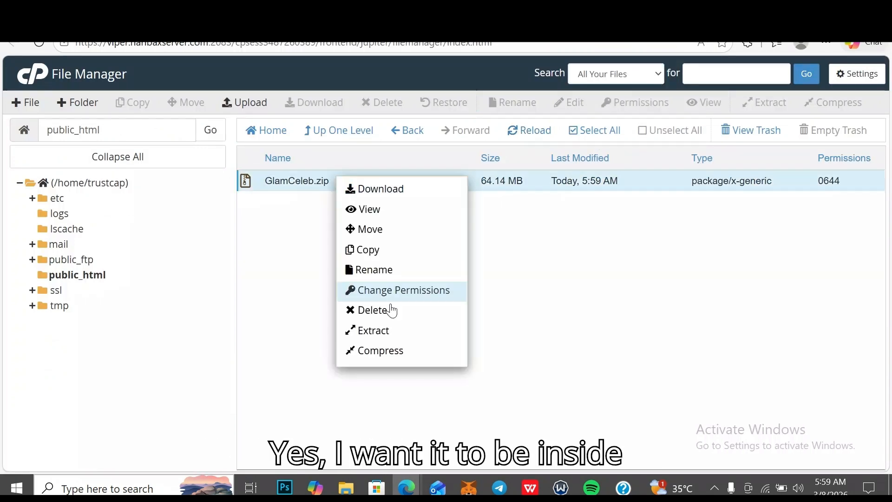
click(386, 331)
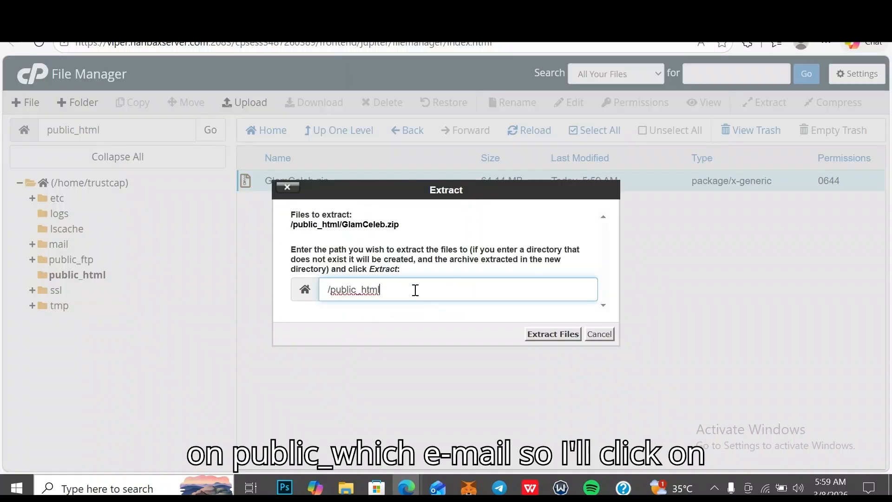
click(550, 334)
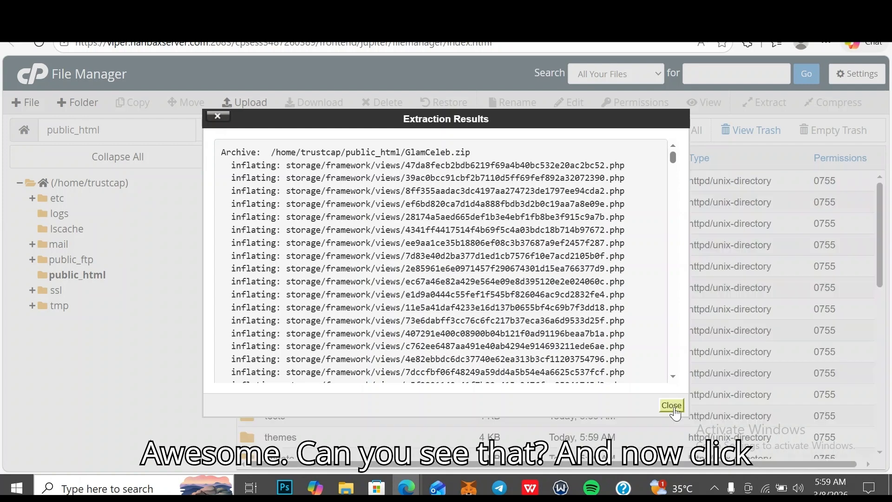
click(671, 405)
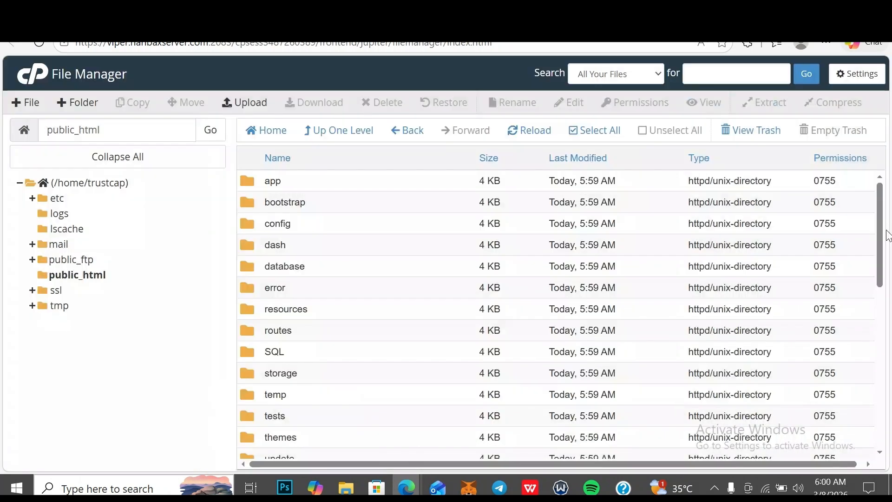
Step: Open INSTALLTION GUIDE.txt from public_html in the file editor
drag(884, 227, 890, 396)
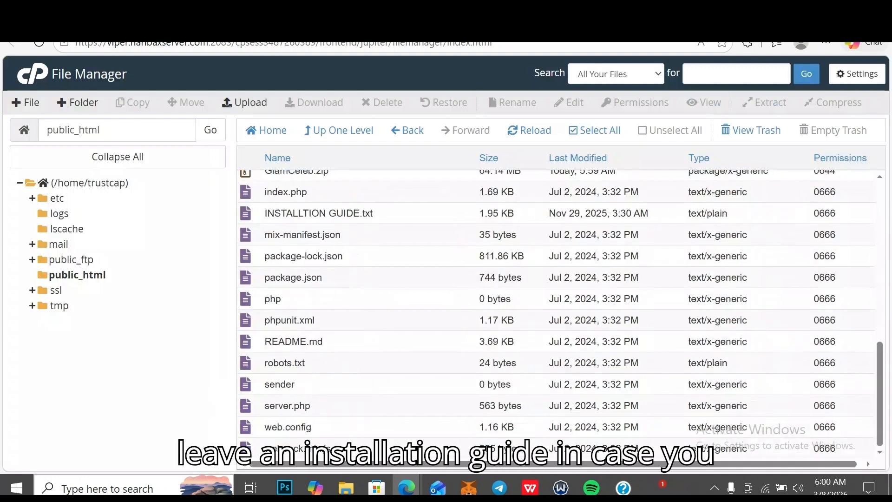
right_click(386, 214)
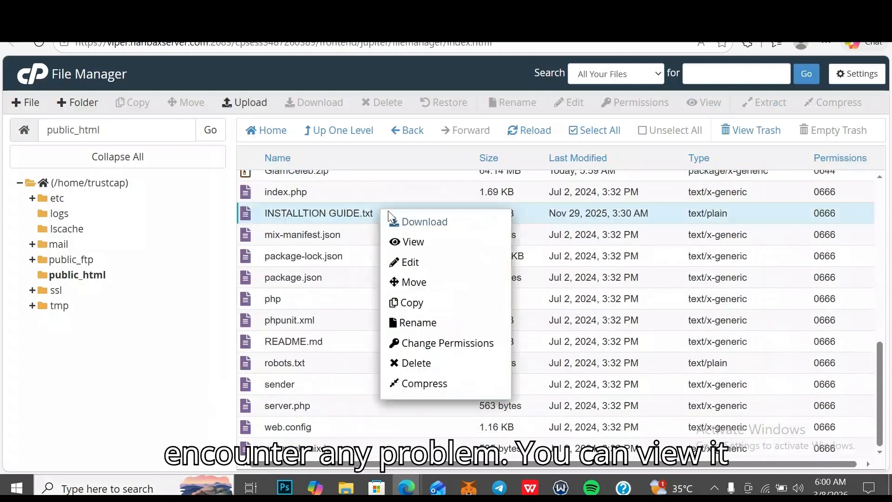
click(410, 263)
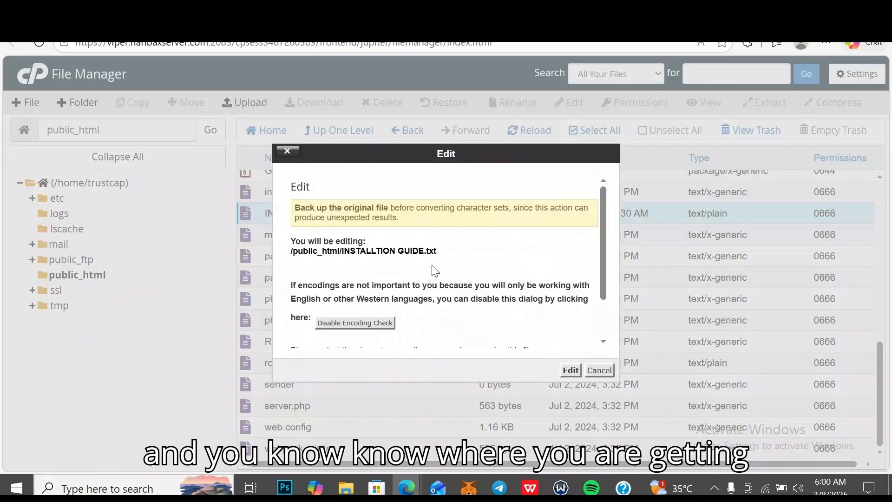
click(569, 370)
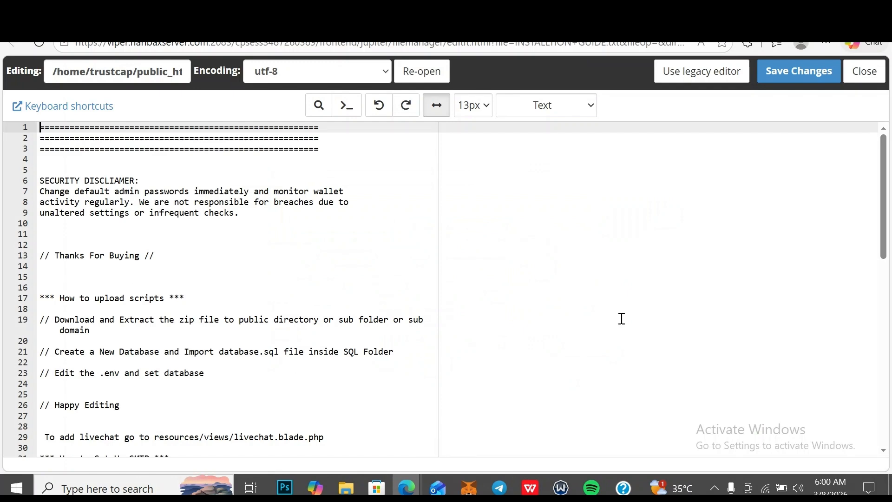
Step: Read through the installation guide's sections on script upload, database, SMTP, demo logins and wallet addresses
click(887, 451)
click(887, 451)
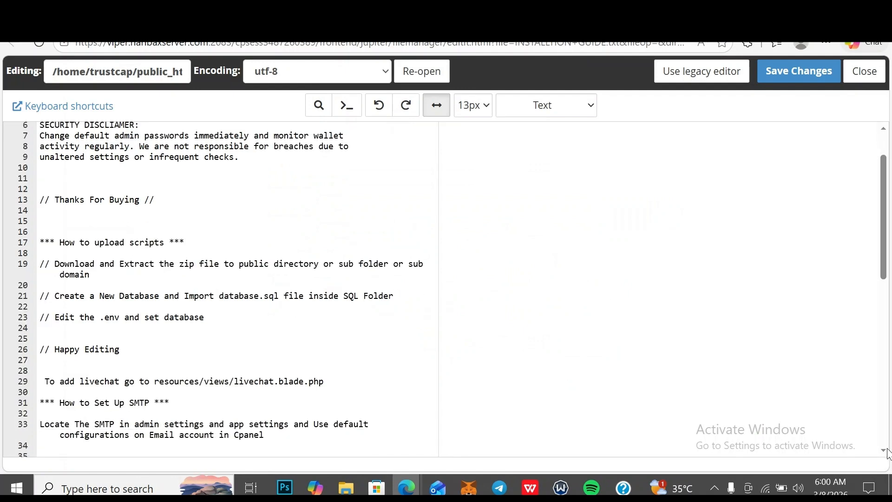
click(887, 450)
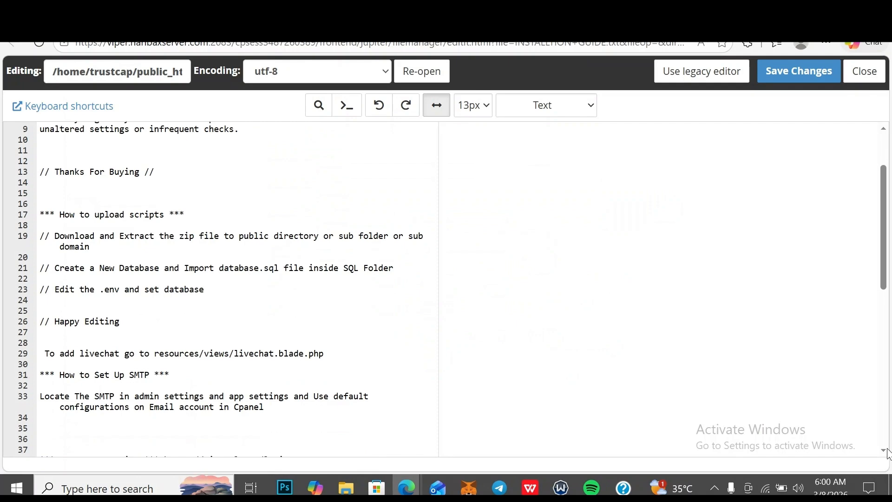
click(887, 450)
click(888, 450)
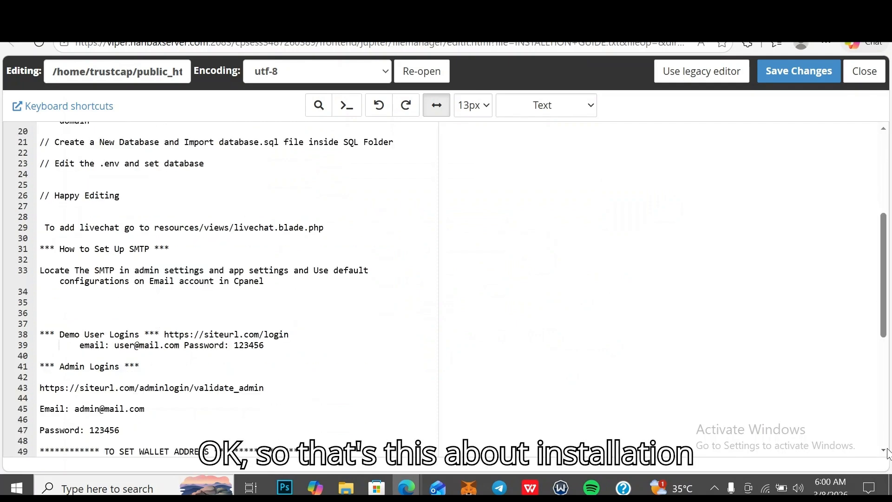
click(887, 451)
click(887, 451)
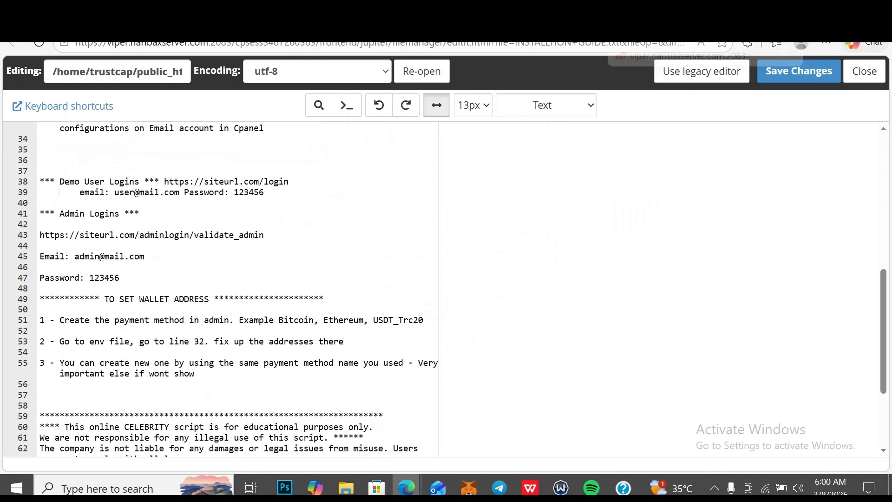
Step: Return to File Manager and save preferences with Home Directory as the default location and Show Hidden Files (dotfiles) enabled
click(659, 21)
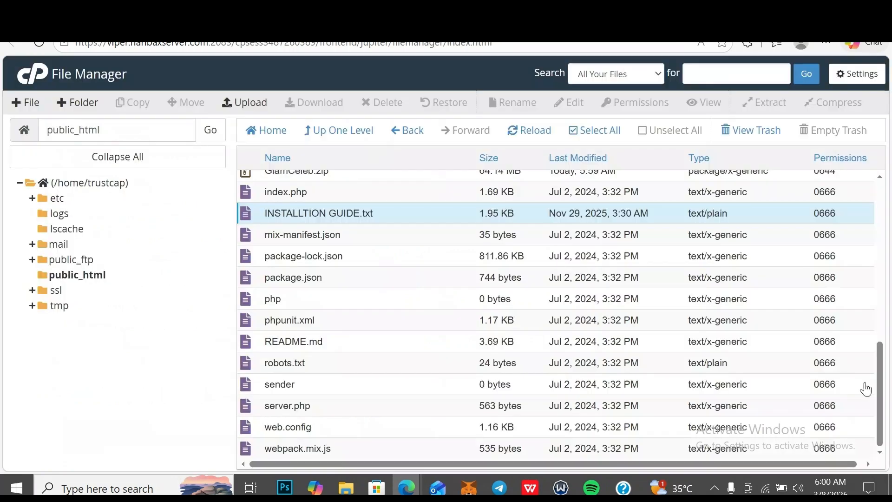
drag(882, 394, 887, 296)
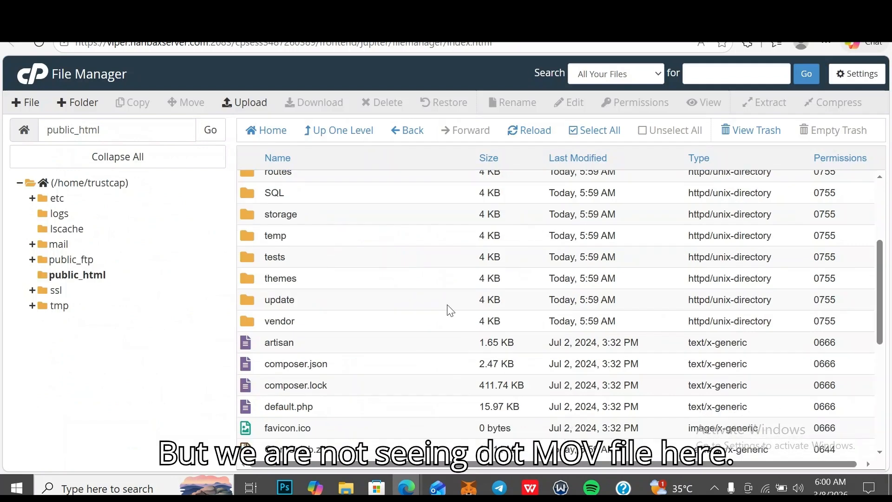
click(844, 75)
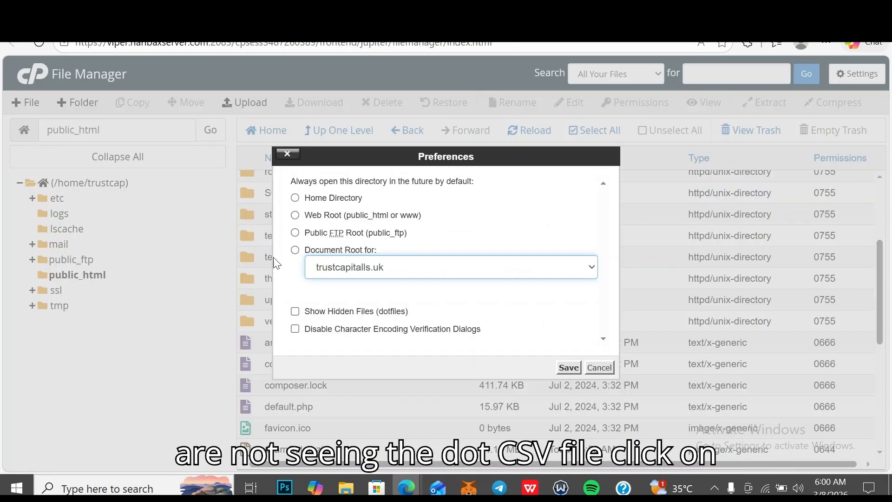
click(295, 198)
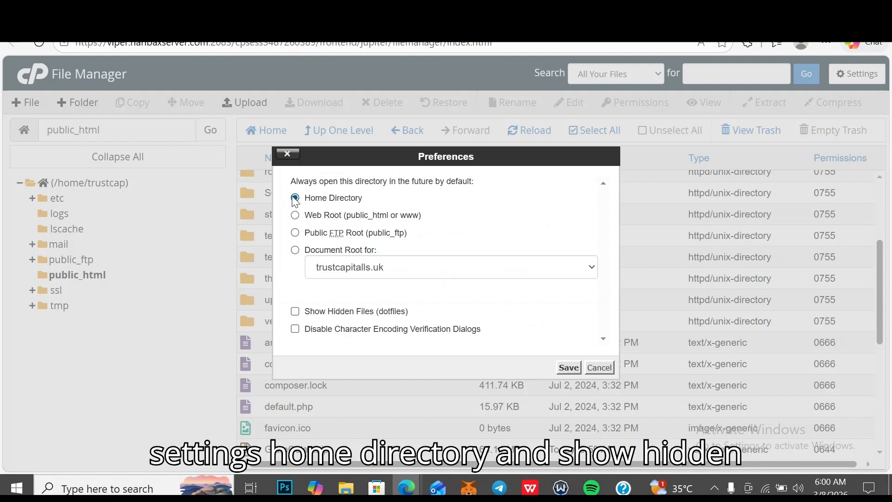
click(296, 312)
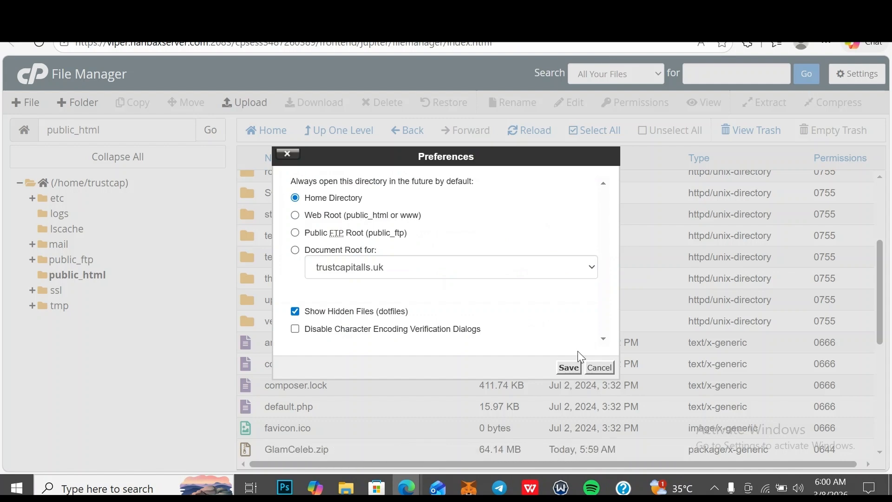
click(576, 367)
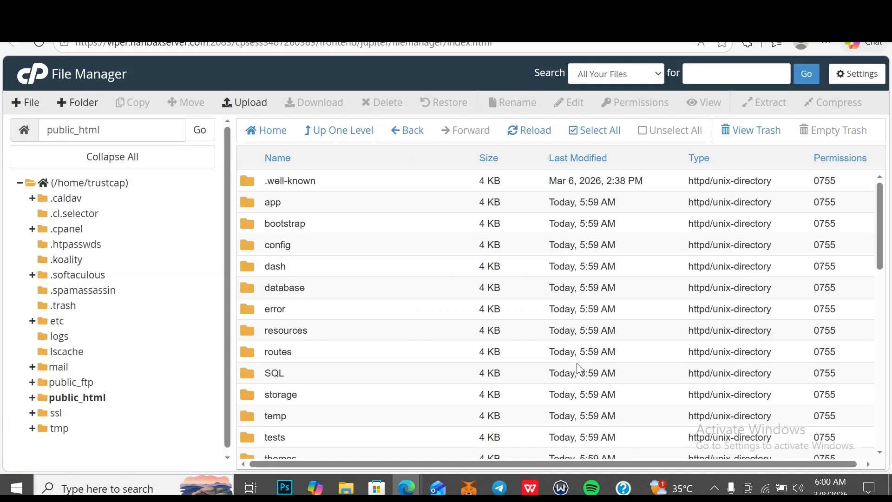
Step: Open the .env file from public_html in the file editor
drag(882, 198, 890, 253)
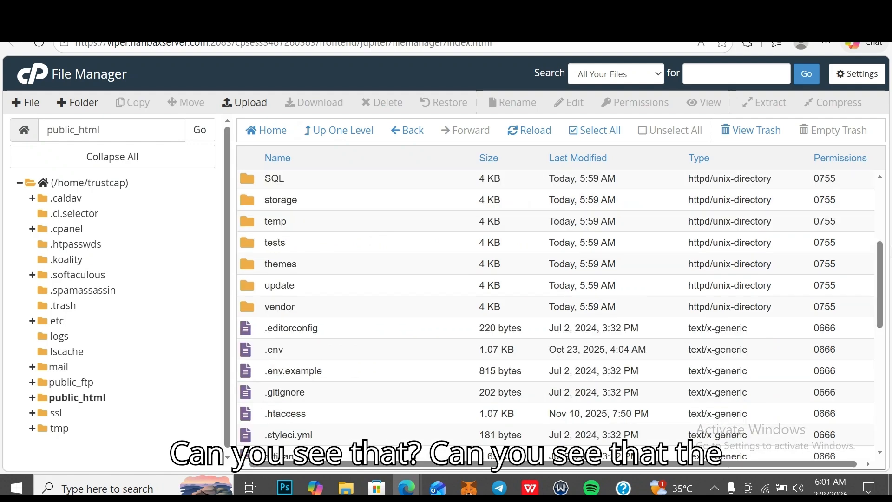
right_click(276, 349)
click(305, 327)
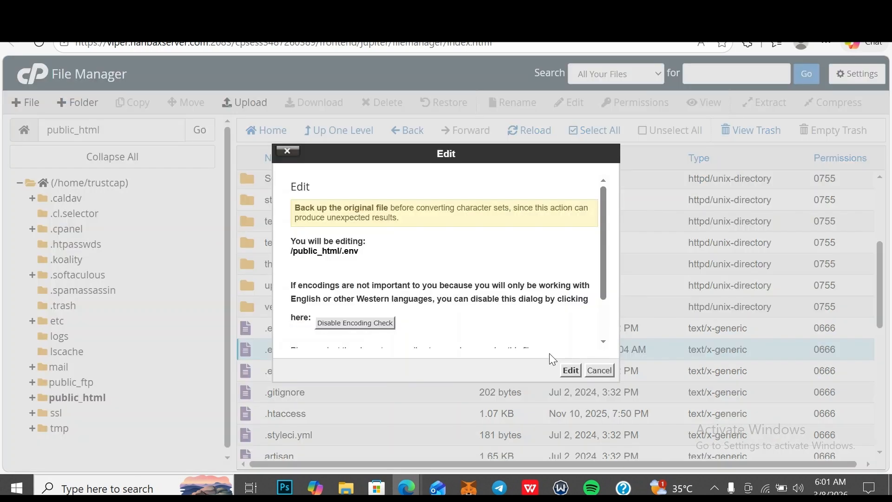
click(571, 370)
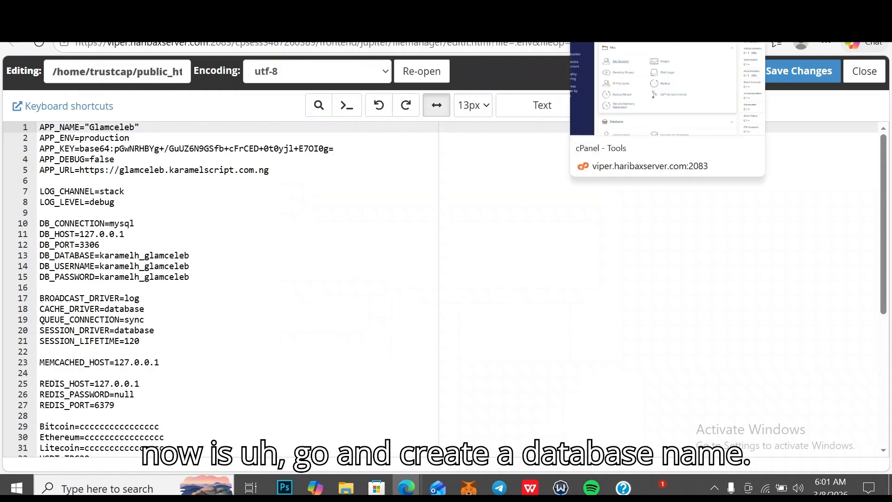
Step: Switch to the cPanel tools page and create a new database with the suffix db using the Database Wizard
click(617, 16)
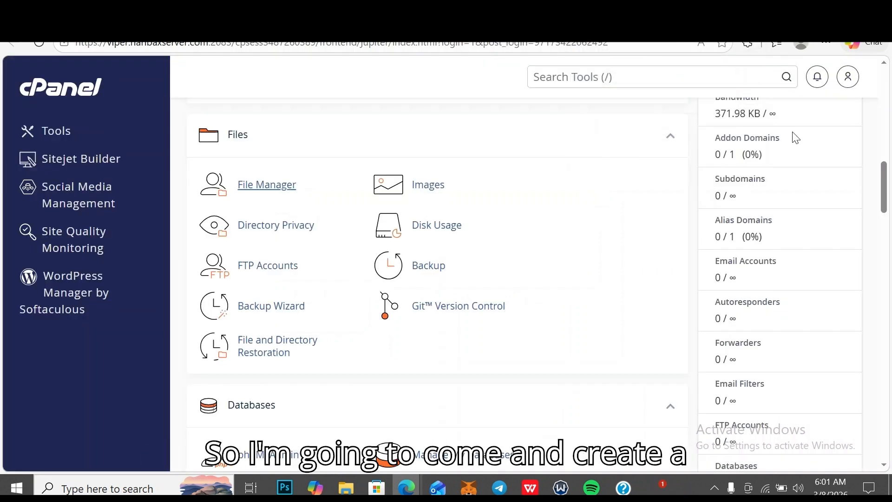
drag(886, 182, 890, 216)
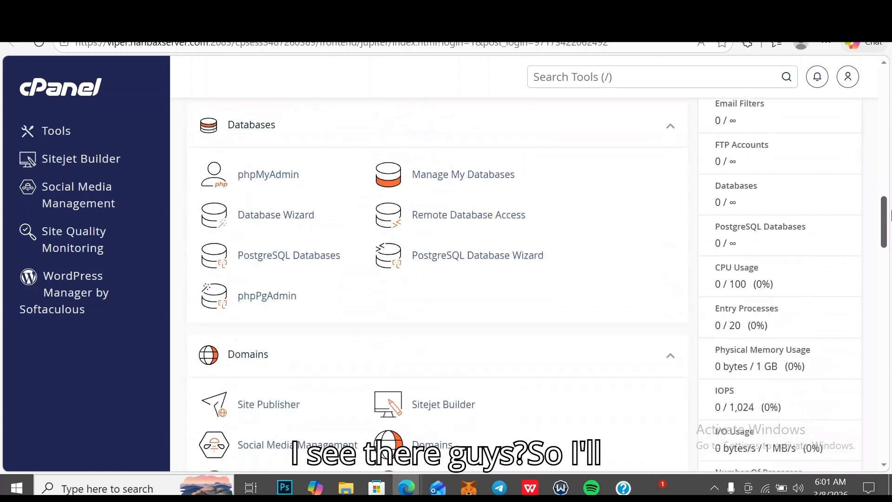
click(289, 224)
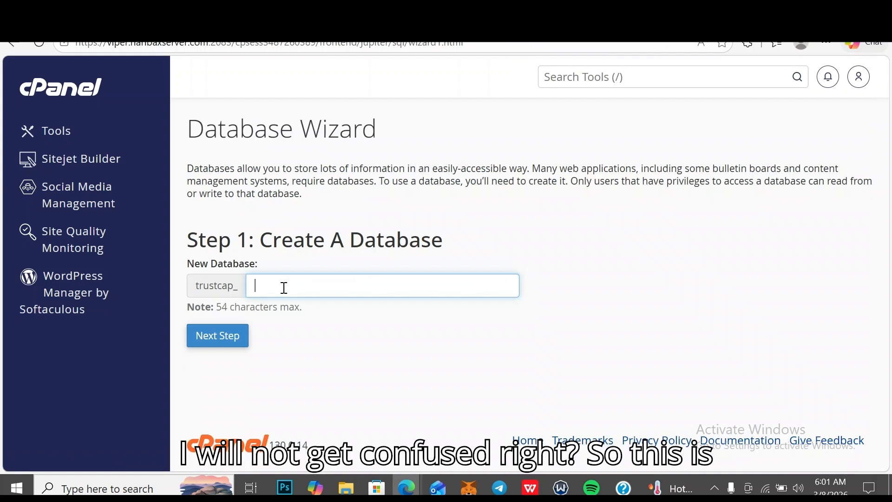
text(db)
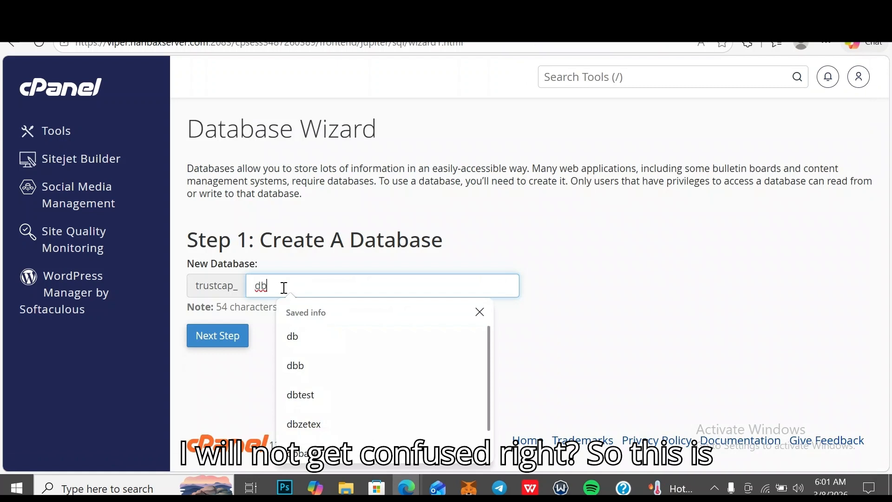
click(225, 336)
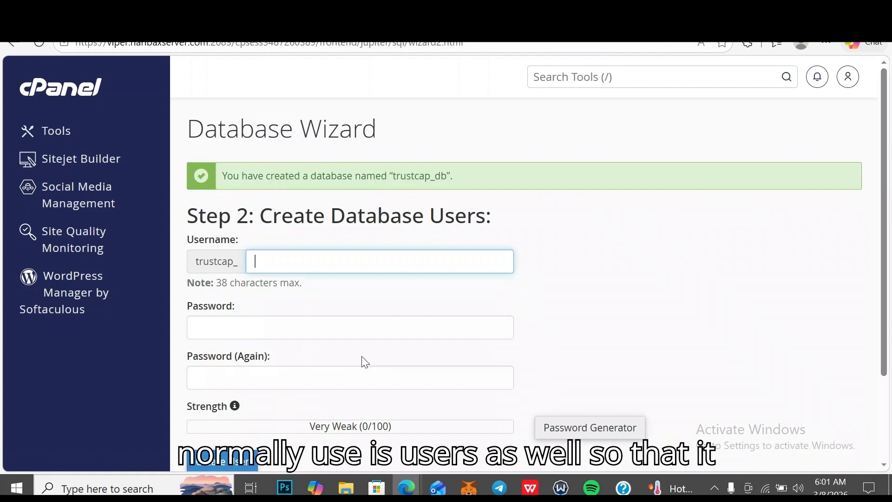
Step: Enter users as the database username, generate a password, copy it and acknowledge that it is stored in a safe place
text(users)
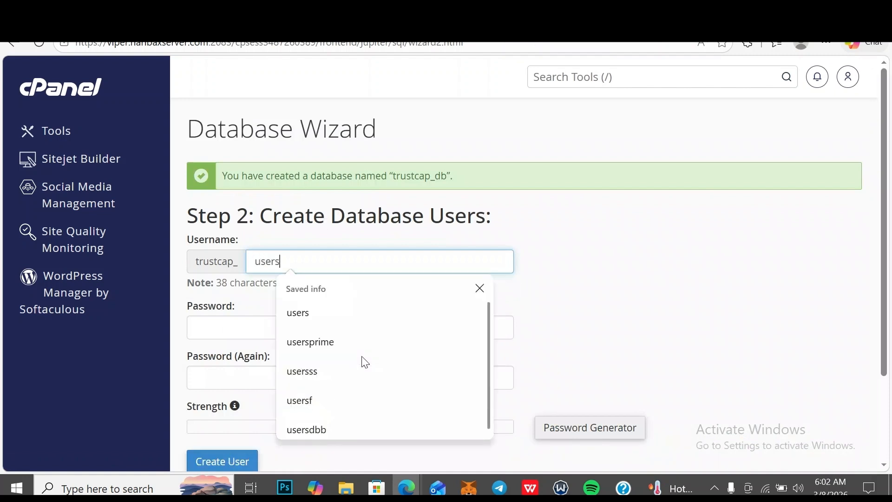
click(180, 293)
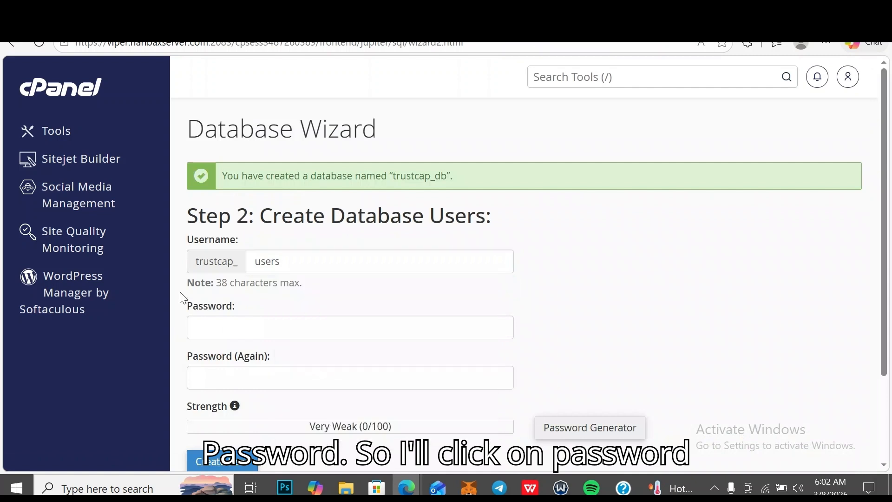
click(570, 429)
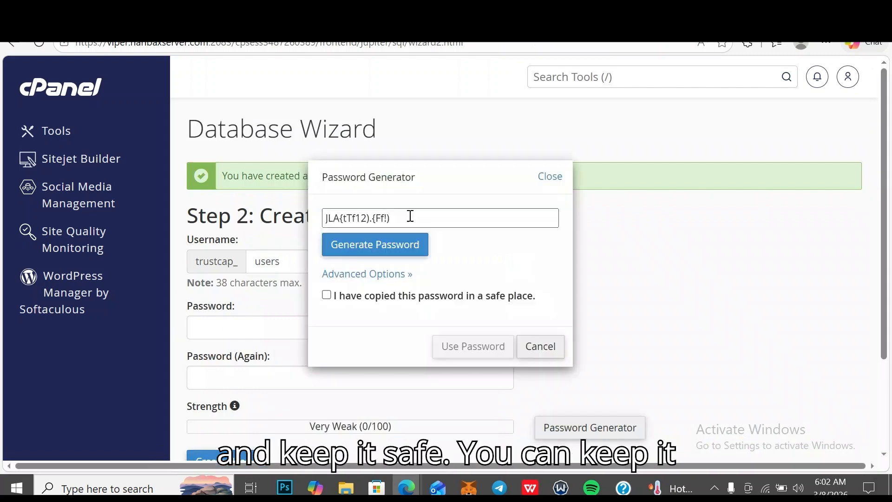
drag(410, 216, 323, 217)
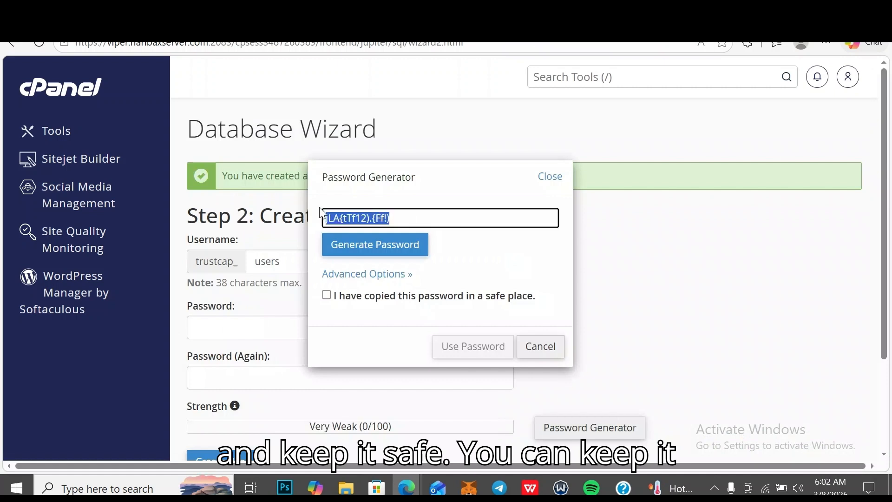
right_click(328, 213)
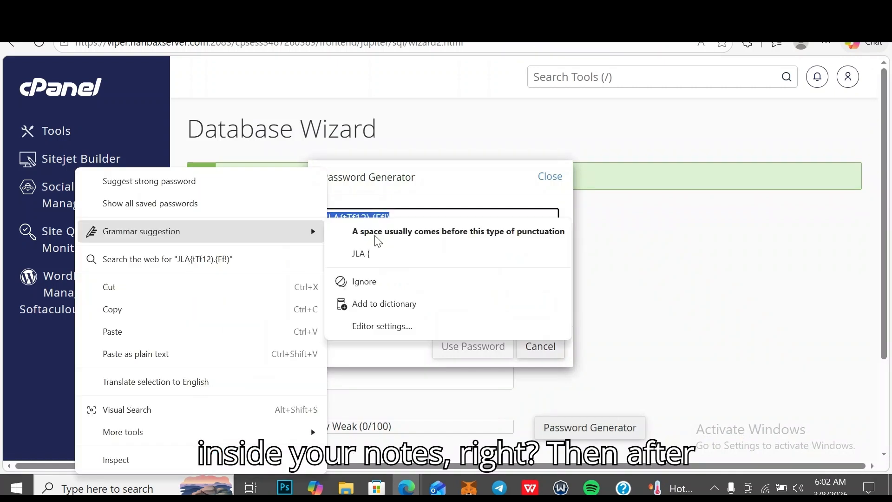
click(148, 304)
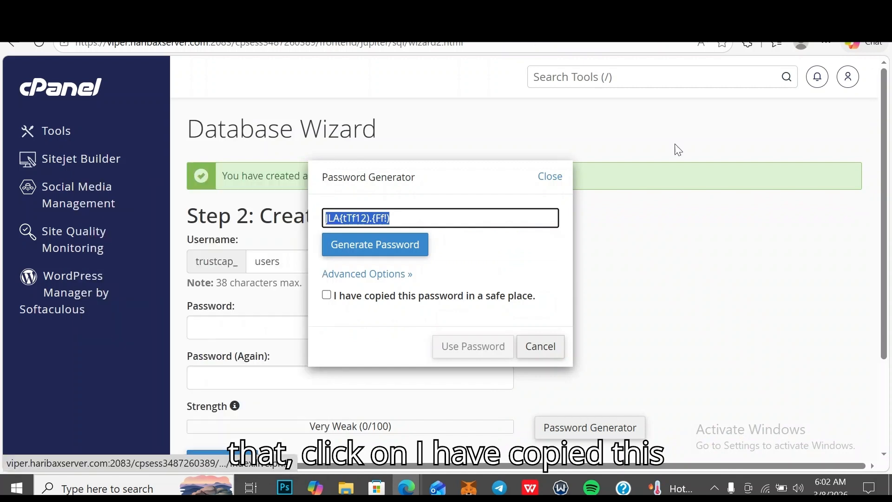
click(330, 303)
click(327, 295)
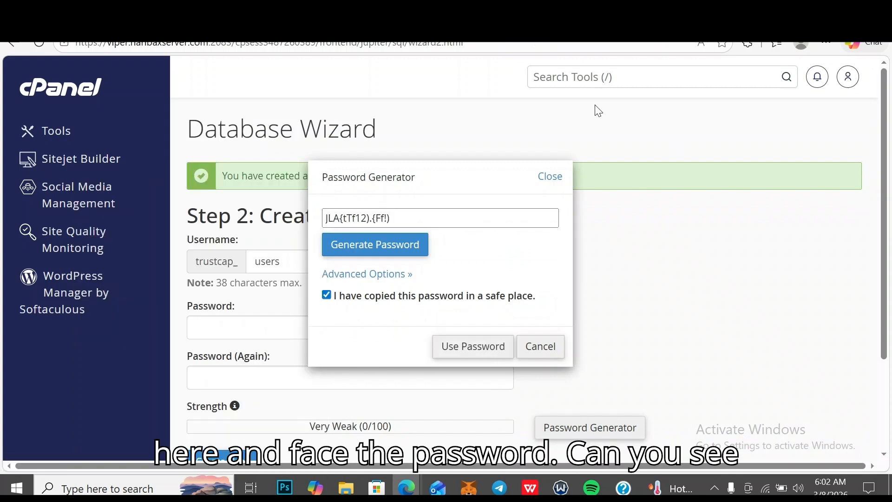
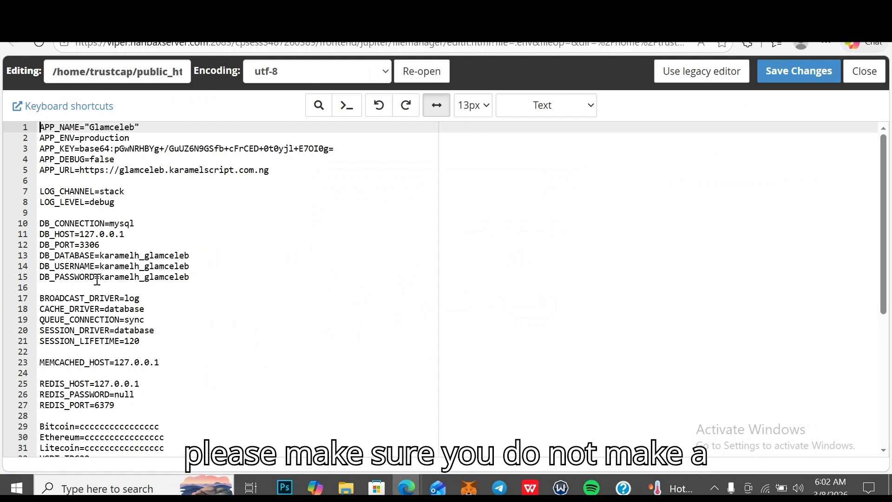
Step: Replace the DB_PASSWORD value in the .env file with the copied database password
drag(98, 278, 194, 281)
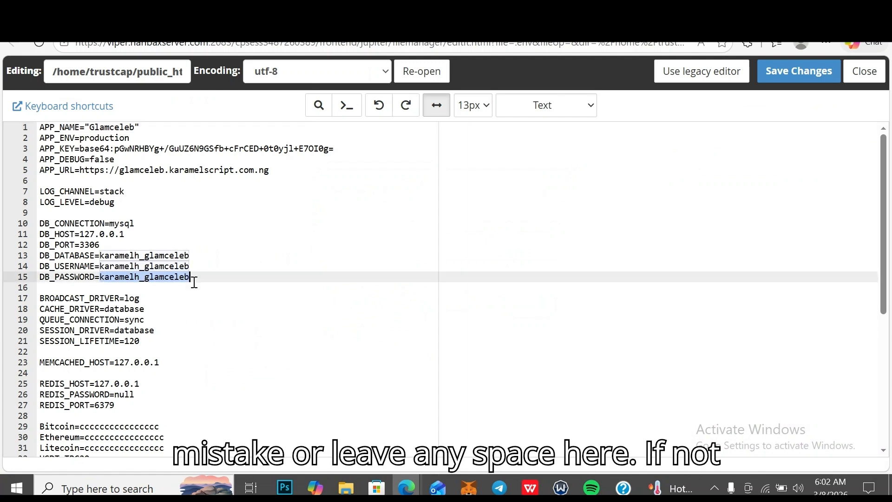
right_click(184, 277)
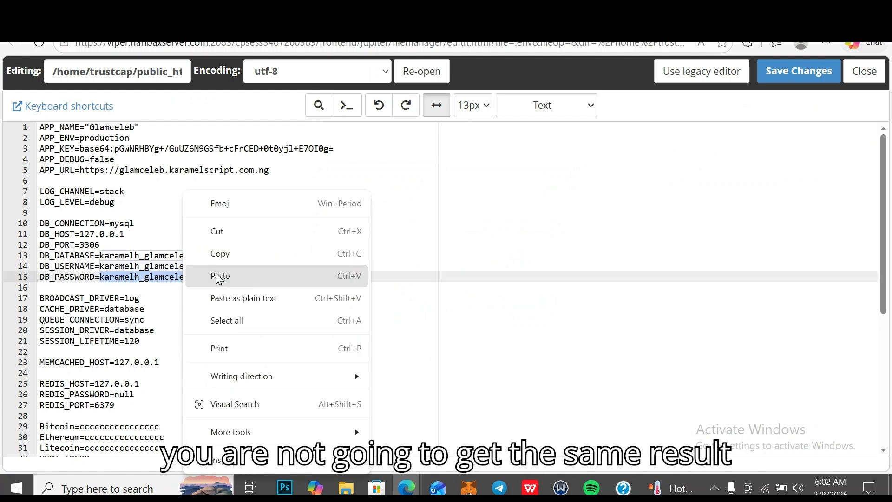
click(217, 276)
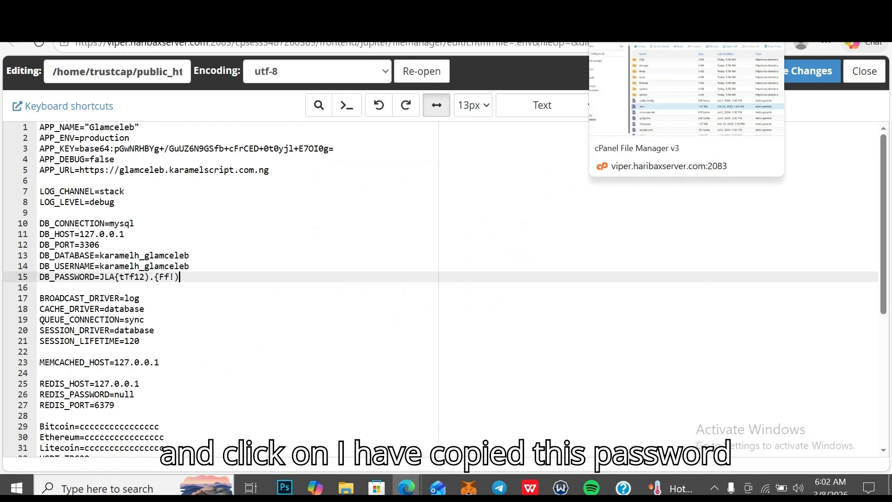
Step: Return to the Database Wizard, apply the generated password to both password fields and create the database user
click(579, 21)
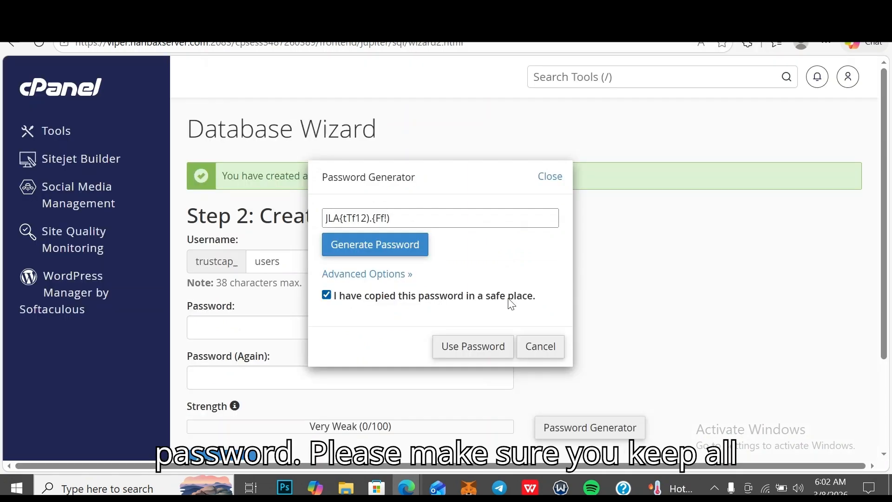
click(448, 354)
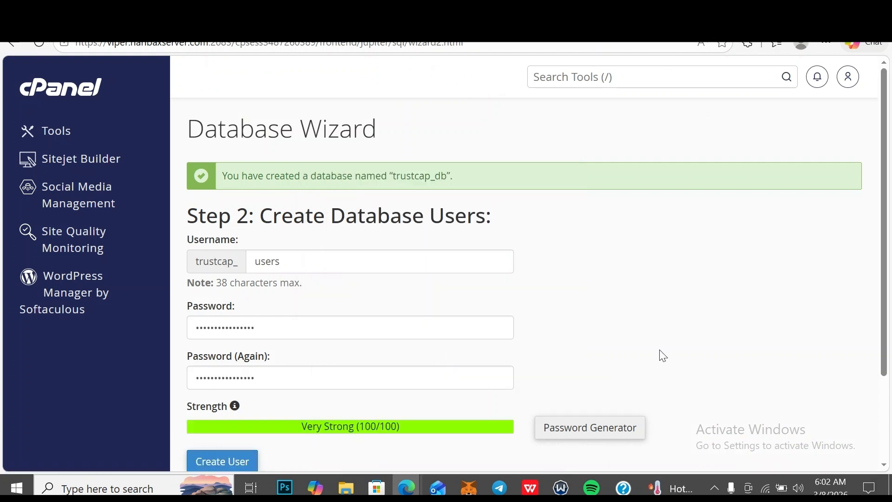
click(201, 463)
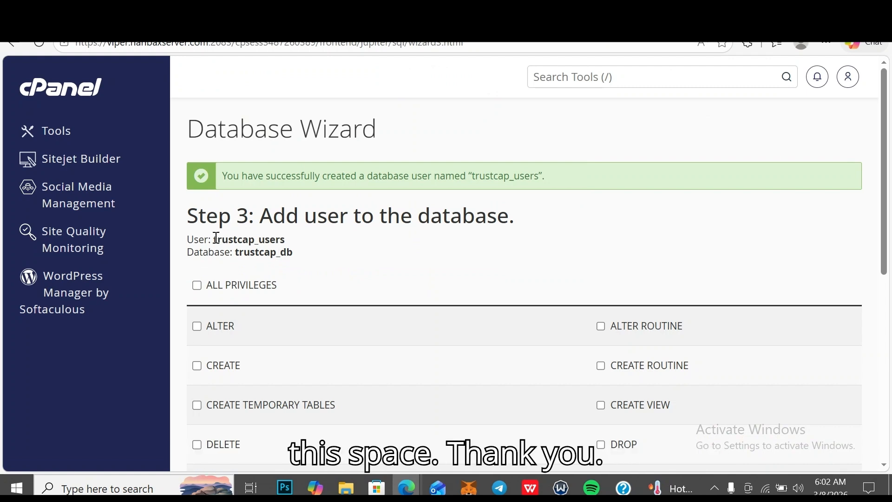
Step: Copy the new database username and set DB_USERNAME to trustcap_users in the .env file
drag(214, 239, 286, 239)
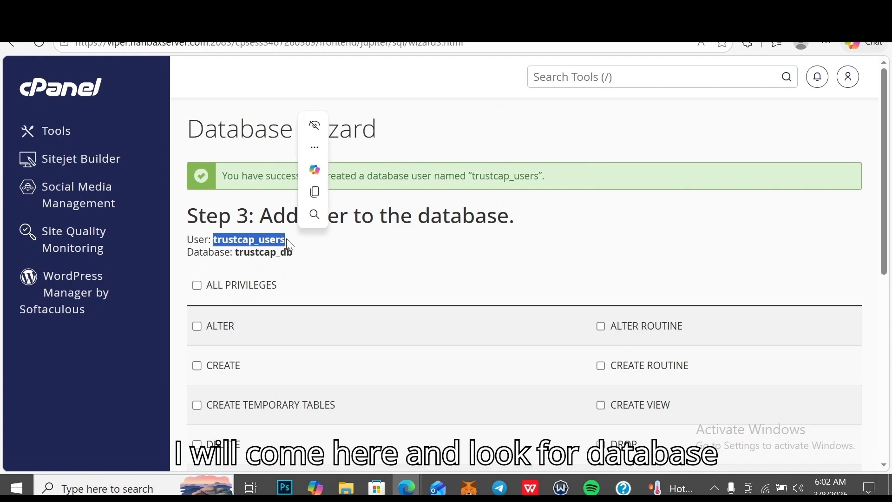
click(321, 194)
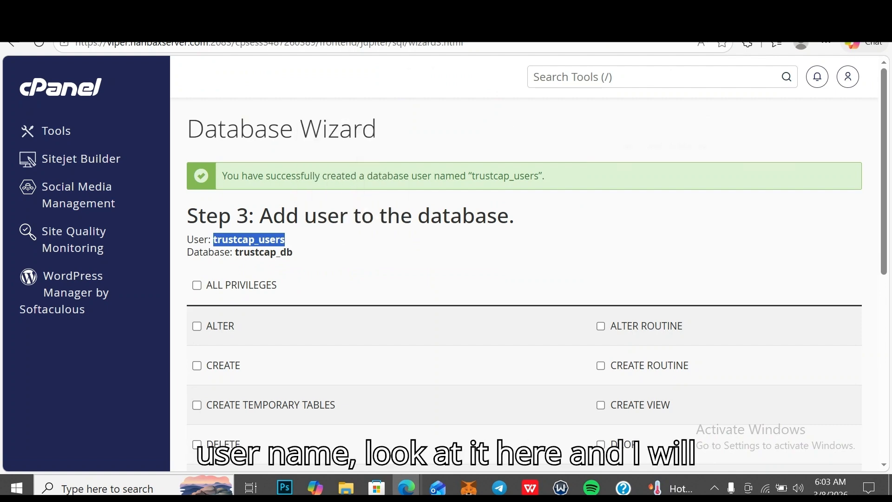
key(ctrl+Tab)
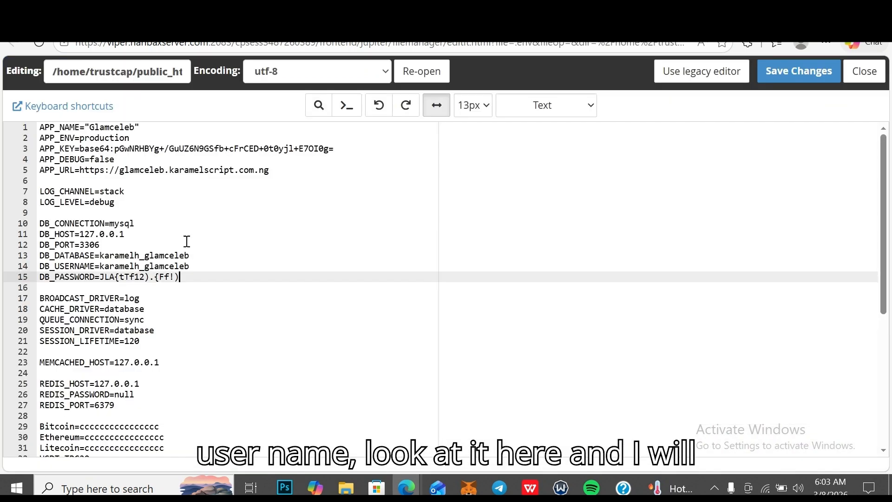
drag(101, 267, 190, 264)
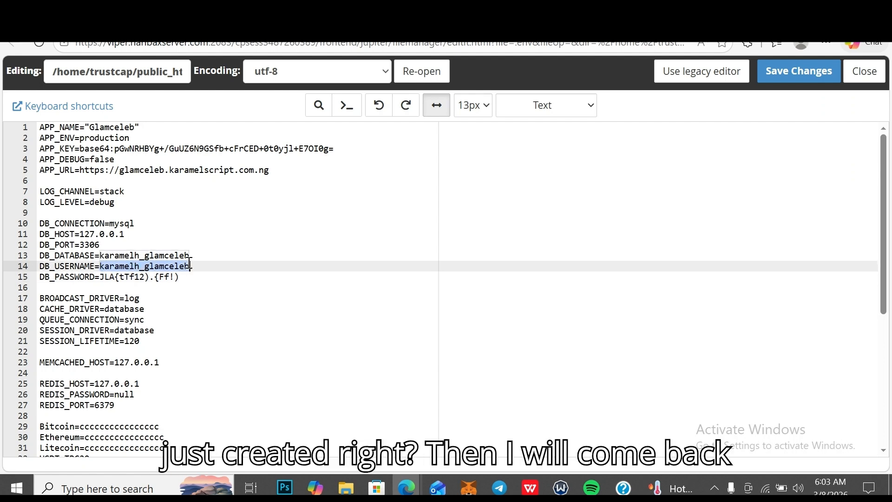
right_click(165, 267)
click(219, 274)
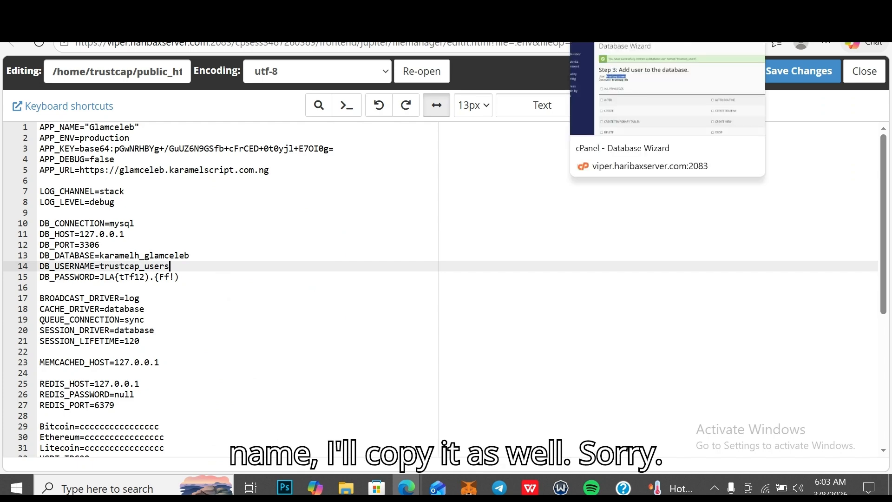
Step: Copy the new database's name from the Database Wizard and set DB_DATABASE to trustcap_db in the .env file
click(612, 15)
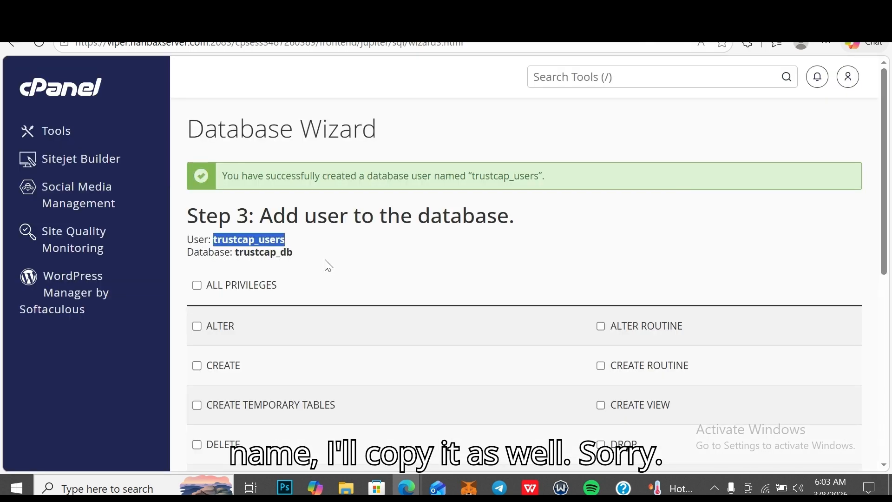
click(237, 254)
mouse_move(237, 254)
mouse_down()
mouse_move(292, 247)
mouse_move(237, 255)
mouse_up()
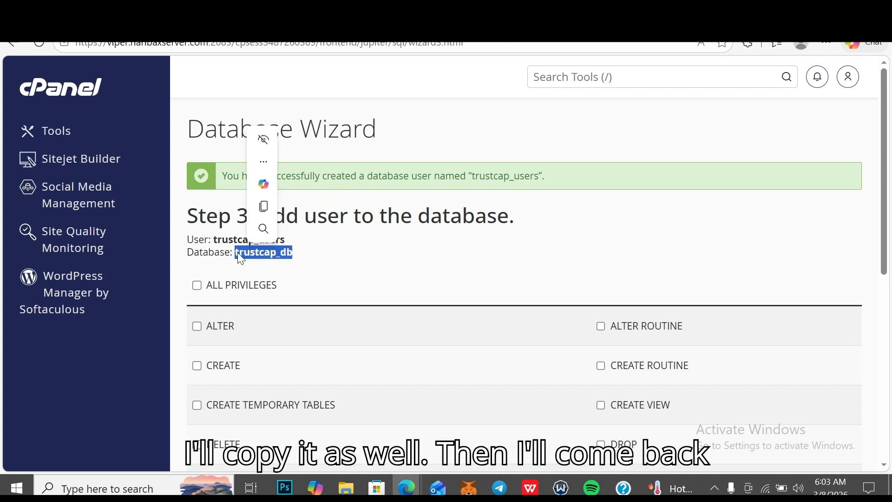
click(269, 205)
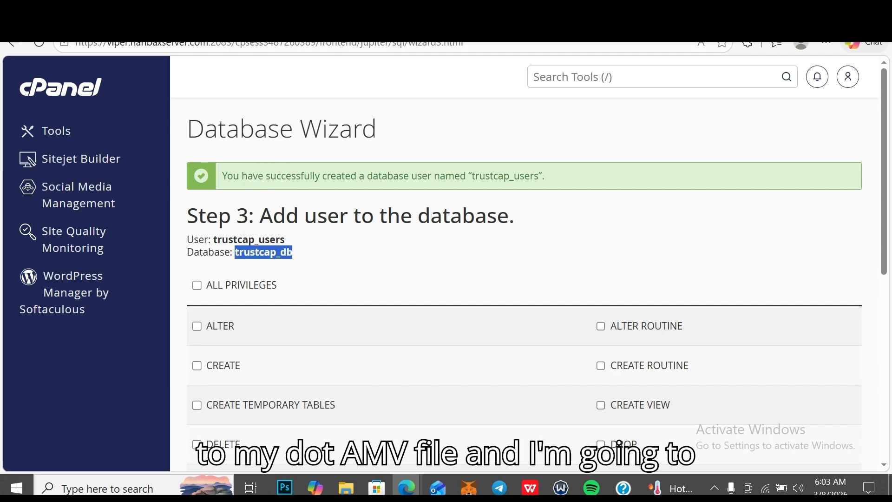
click(655, 21)
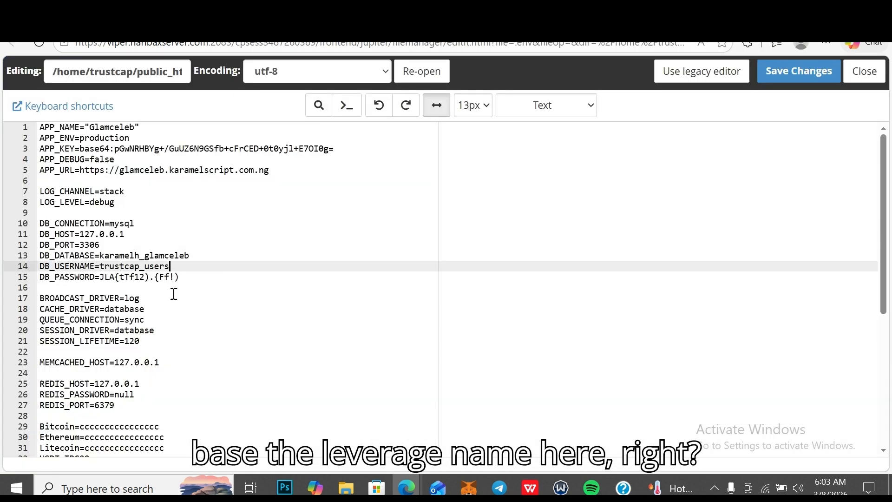
drag(100, 255, 194, 252)
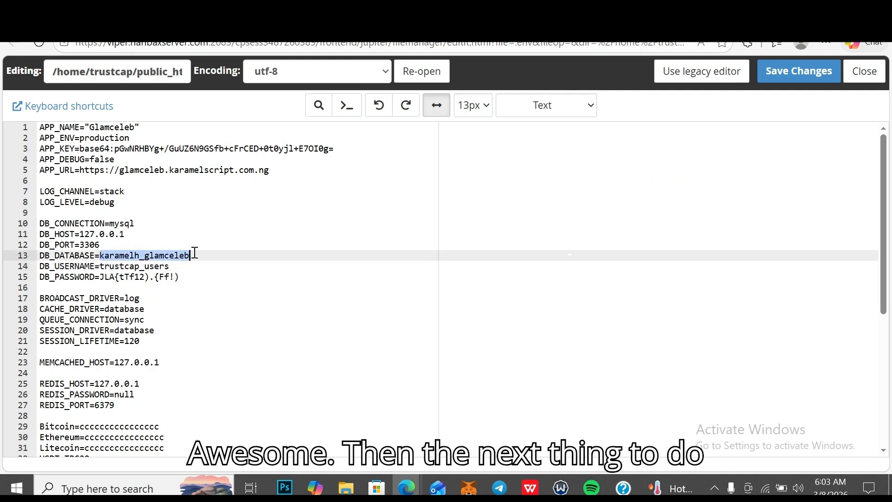
right_click(164, 256)
click(228, 276)
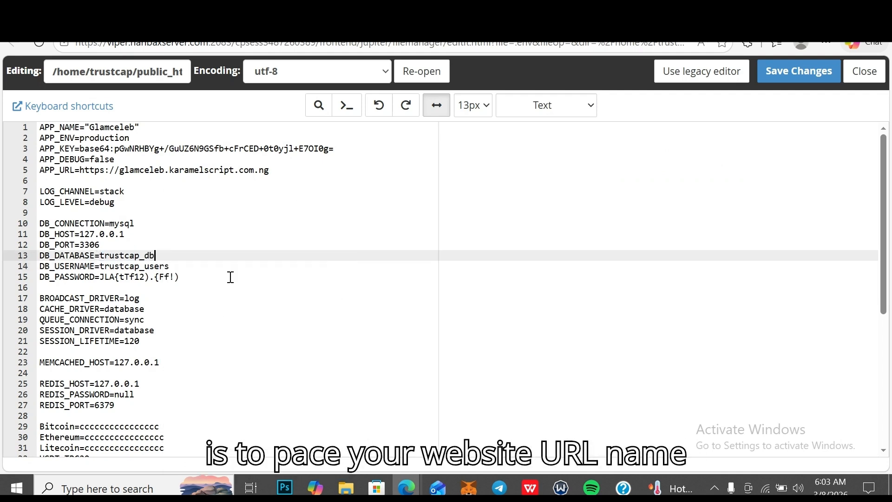
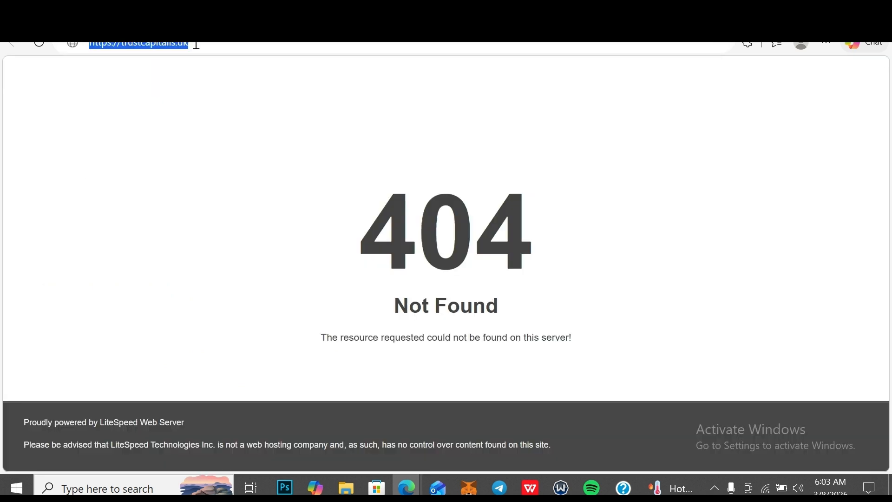
right_click(196, 45)
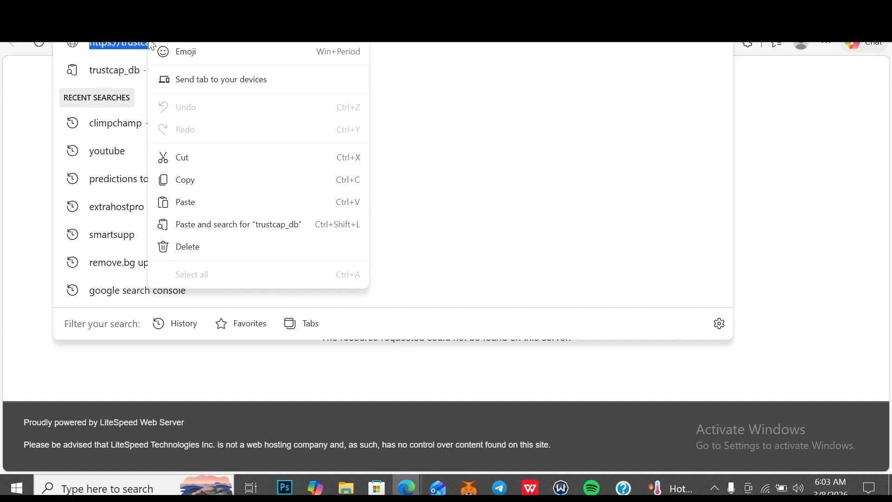
click(203, 179)
key(ctrl+Tab)
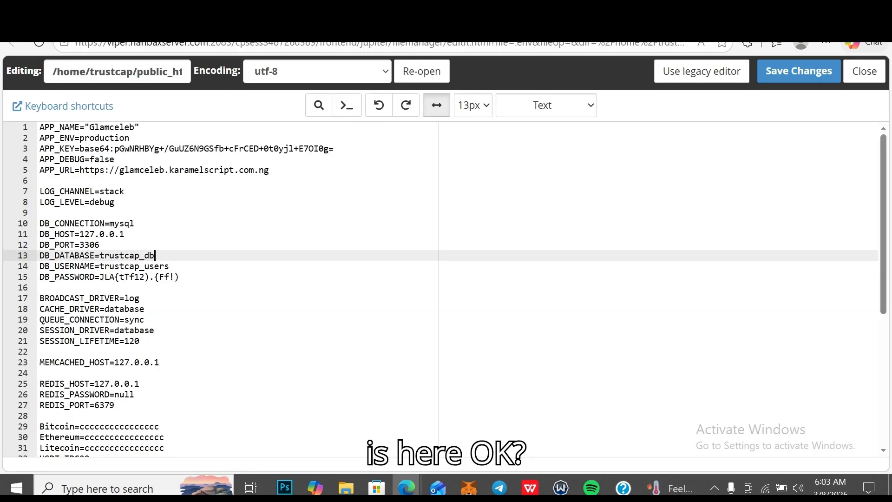
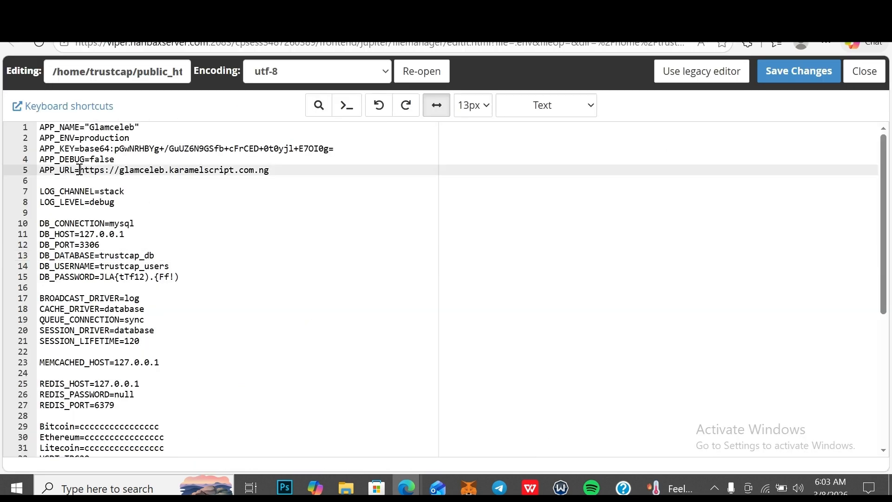
drag(80, 170, 266, 172)
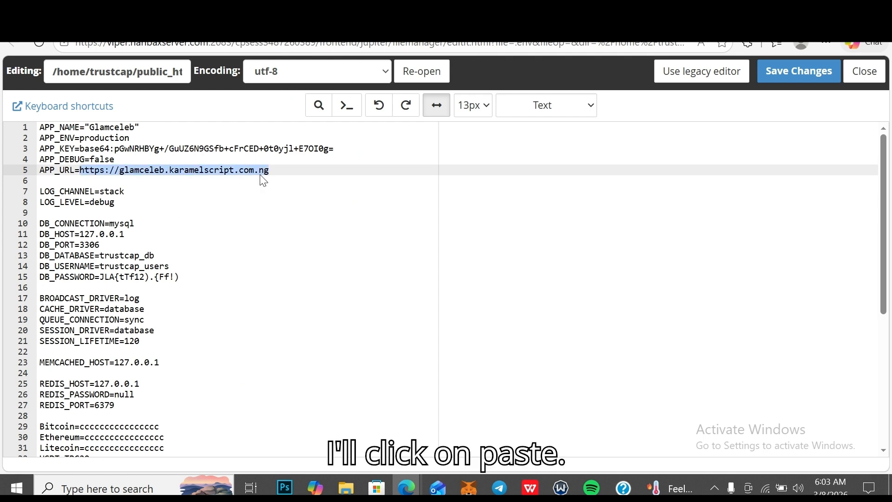
right_click(258, 178)
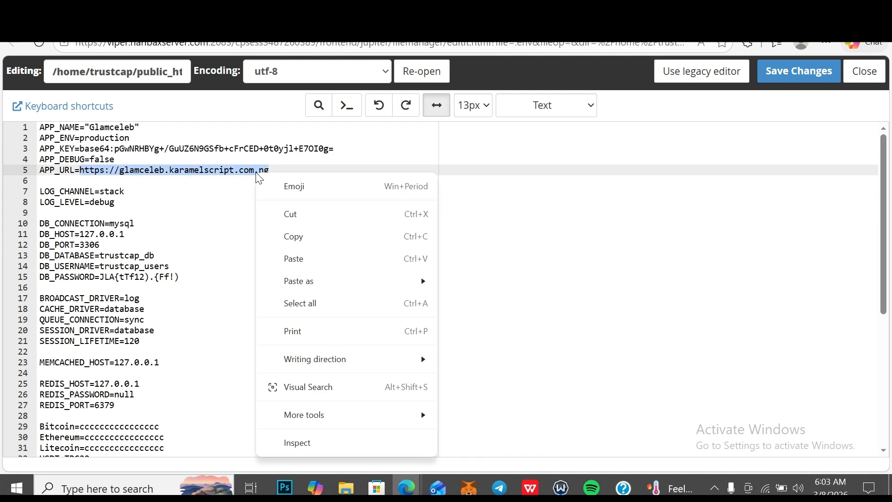
click(335, 259)
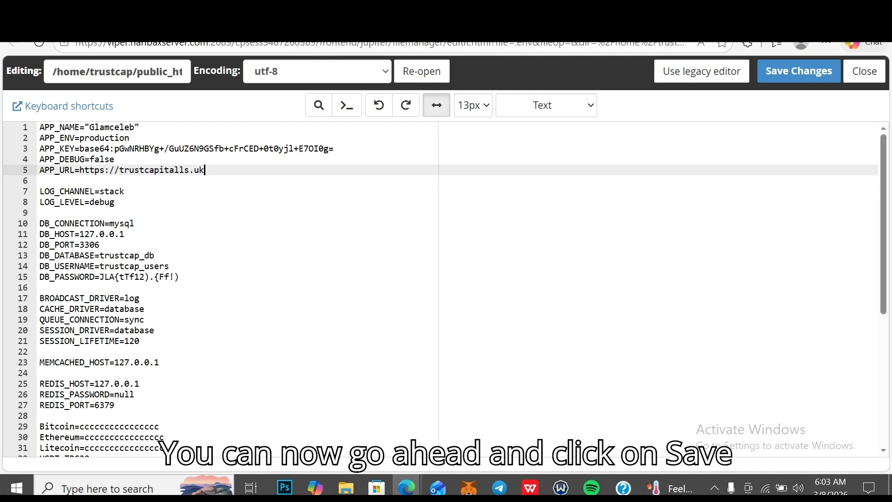
click(786, 77)
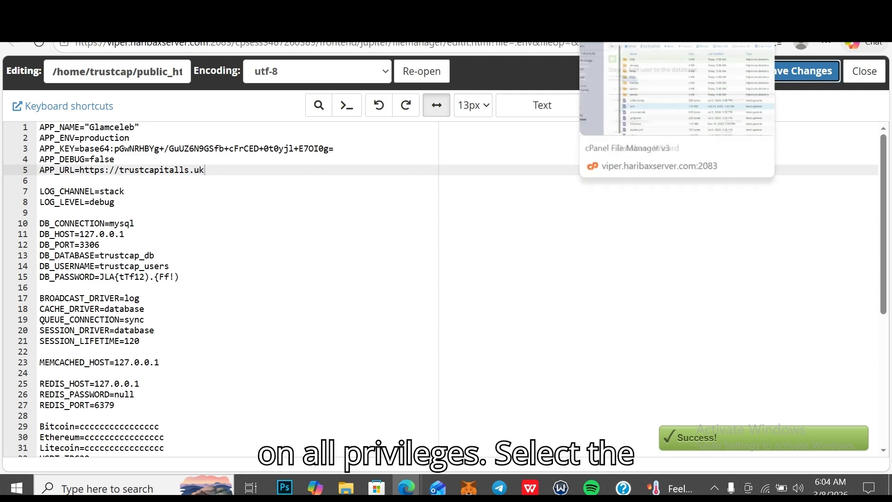
Step: Return to the Database Wizard and add the user trustcap_users to trustcap_db with all privileges
click(613, 15)
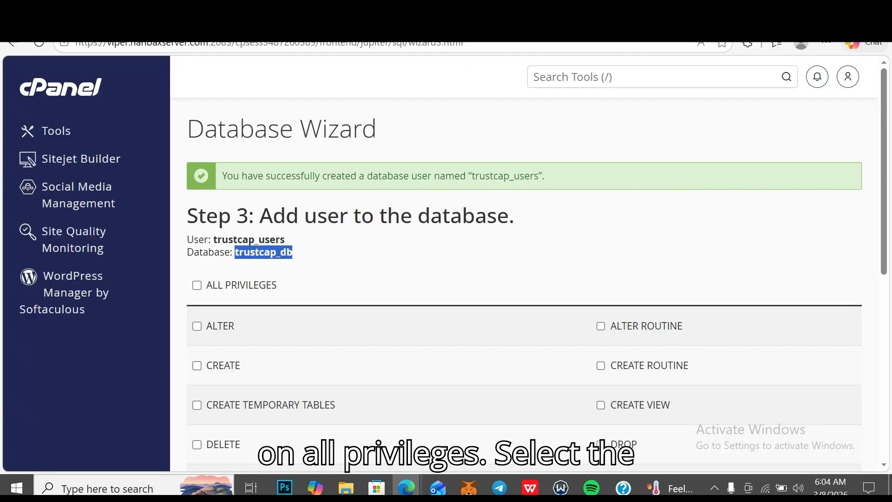
click(198, 284)
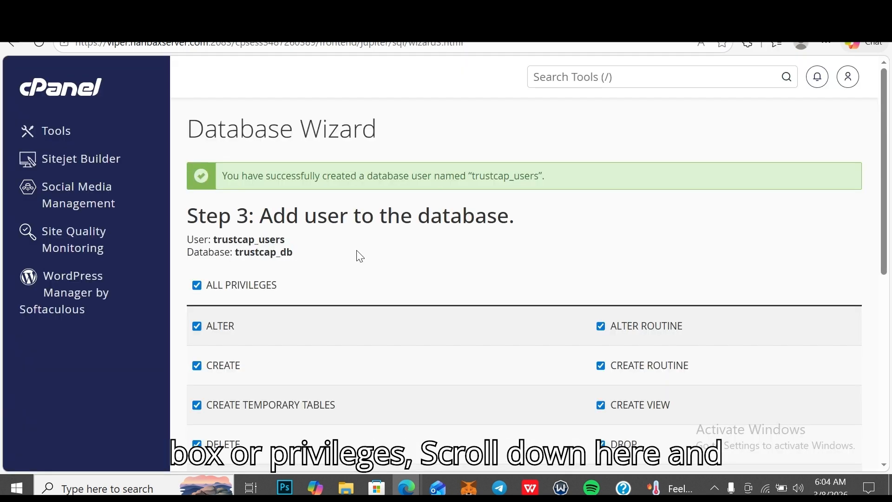
drag(888, 124, 890, 344)
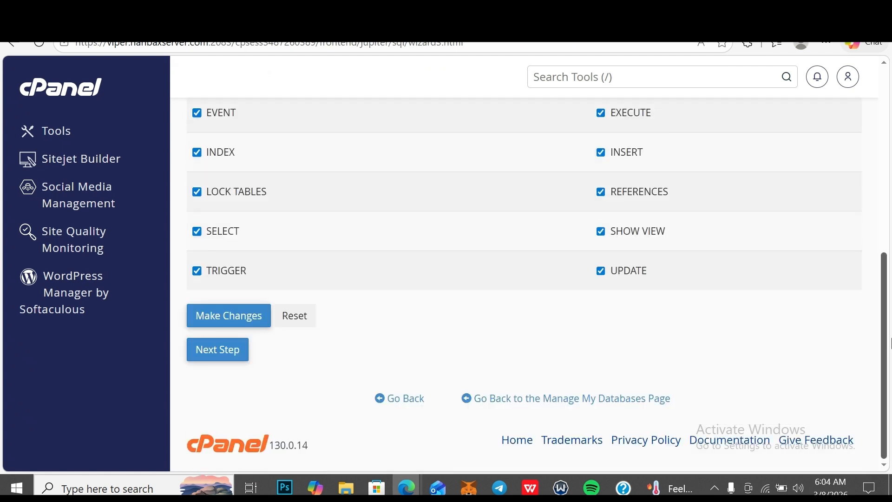
click(223, 349)
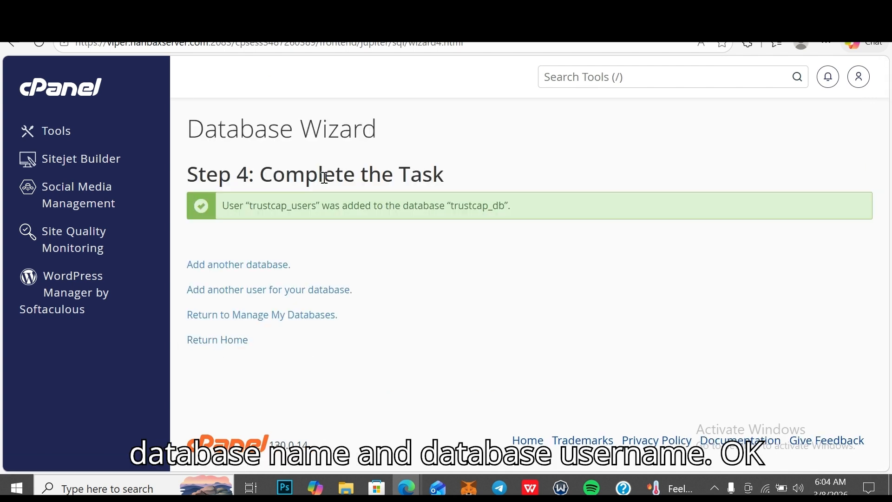
Step: Go back to the cPanel tools overview, open phpMyAdmin and select the trustcap_db database
click(71, 98)
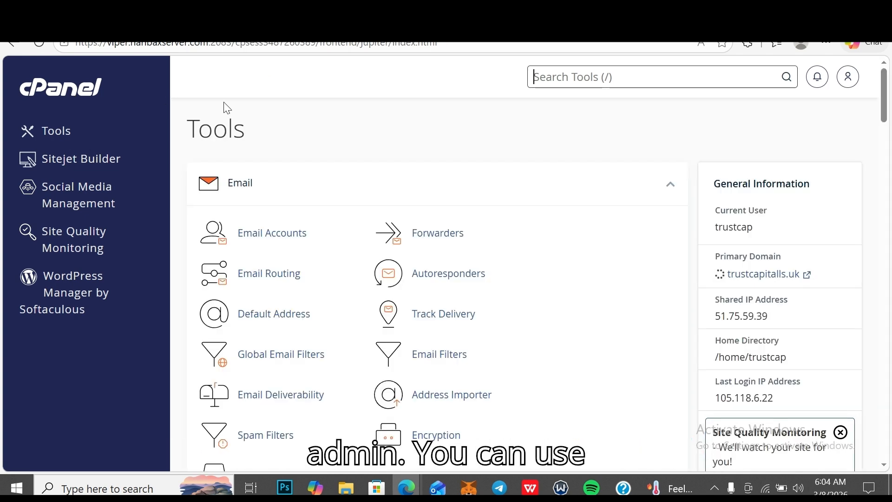
scroll(314, 136, down, 1)
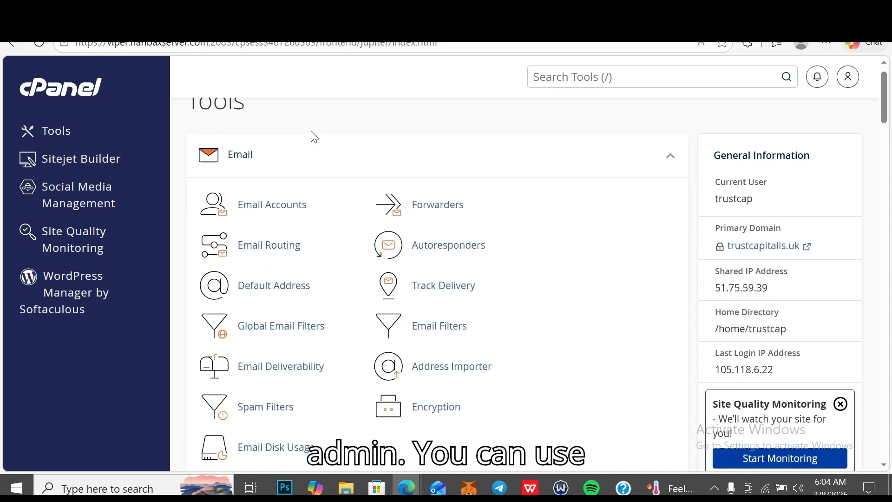
scroll(311, 131, down, 12)
scroll(313, 134, down, 4)
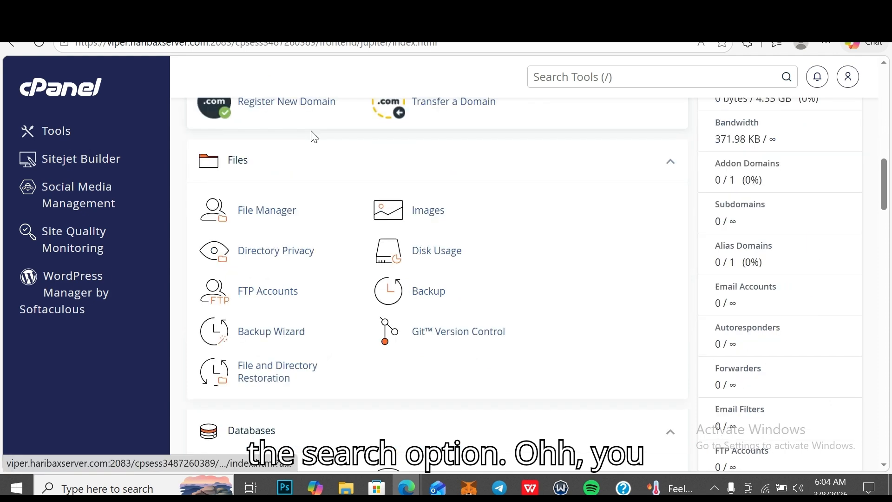
scroll(313, 137, down, 10)
scroll(312, 138, down, 1)
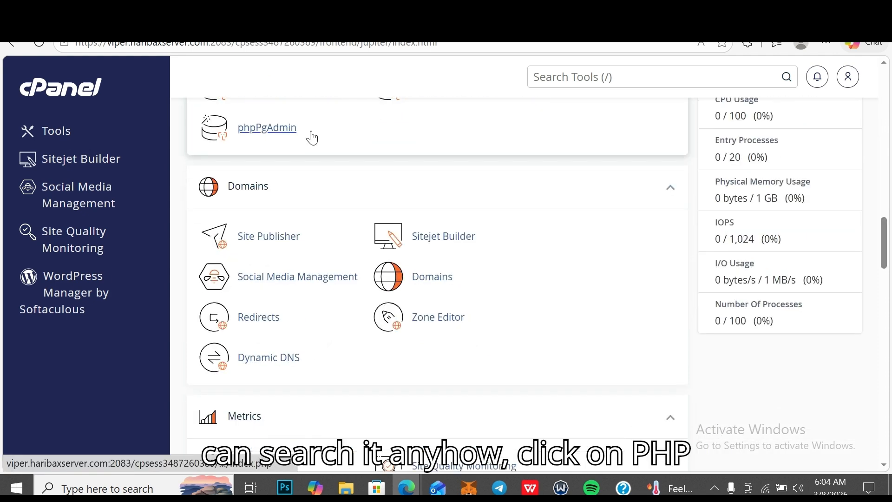
scroll(312, 137, down, 1)
scroll(313, 137, up, 3)
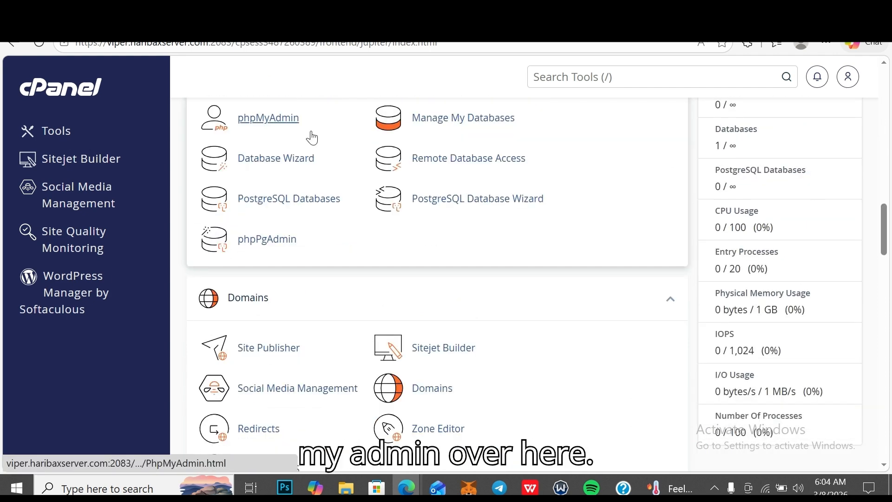
scroll(311, 137, up, 1)
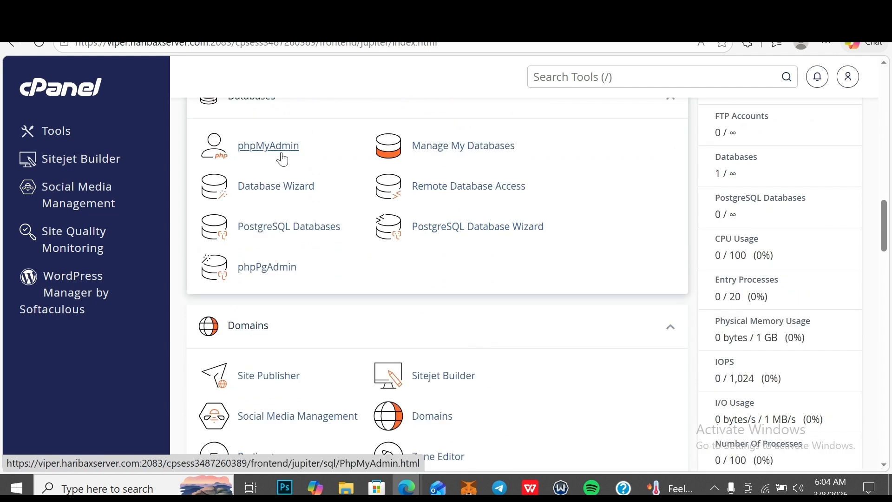
click(269, 145)
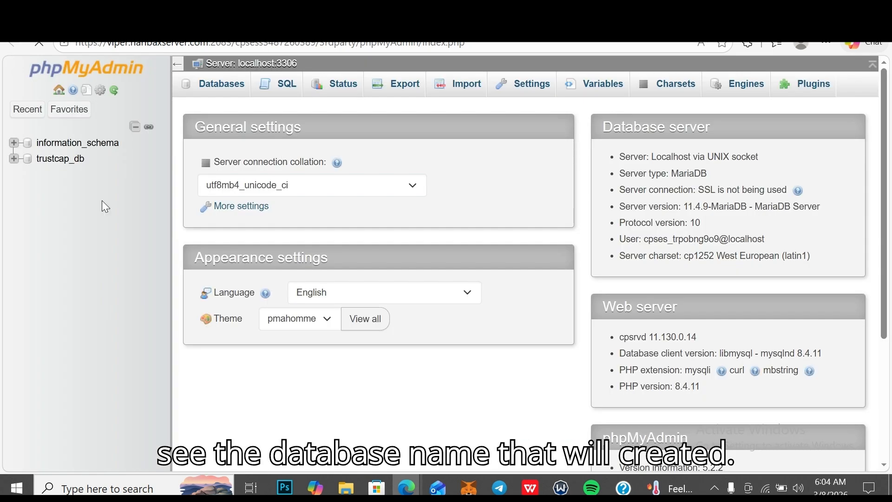
click(55, 164)
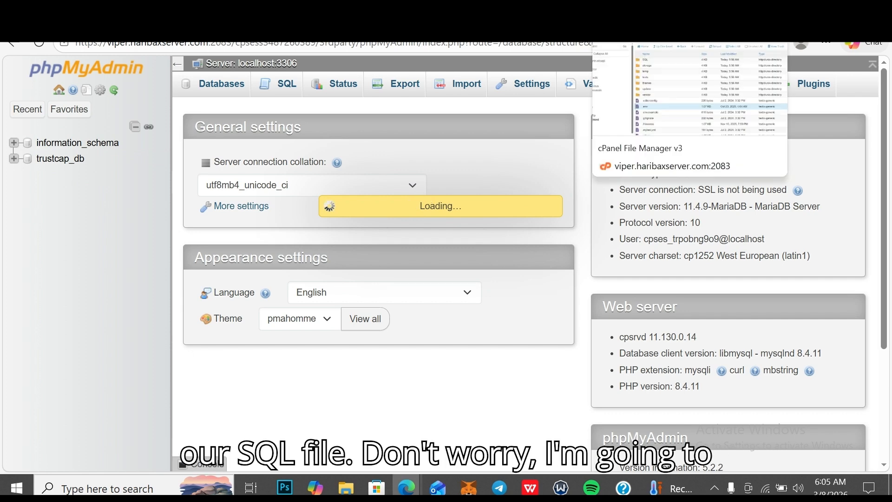
Step: Switch to File Manager, open the SQL folder in public_html, then download and save database.sql to the computer
click(638, 22)
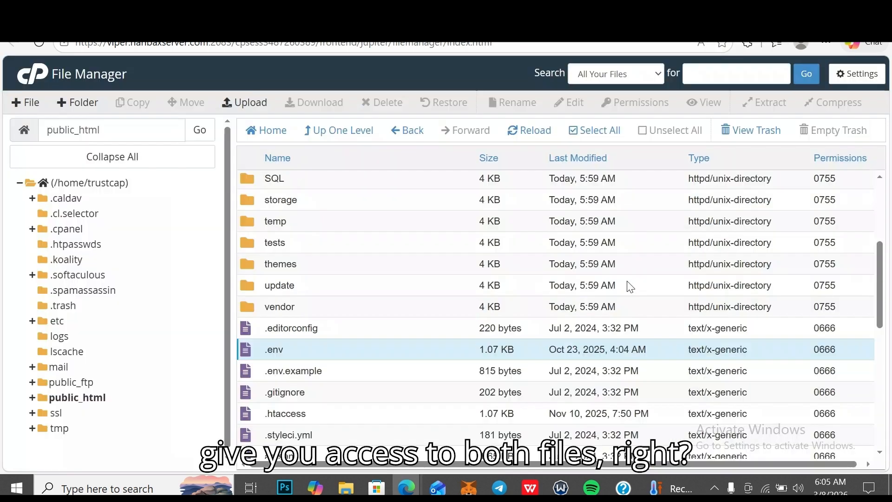
drag(883, 309, 888, 334)
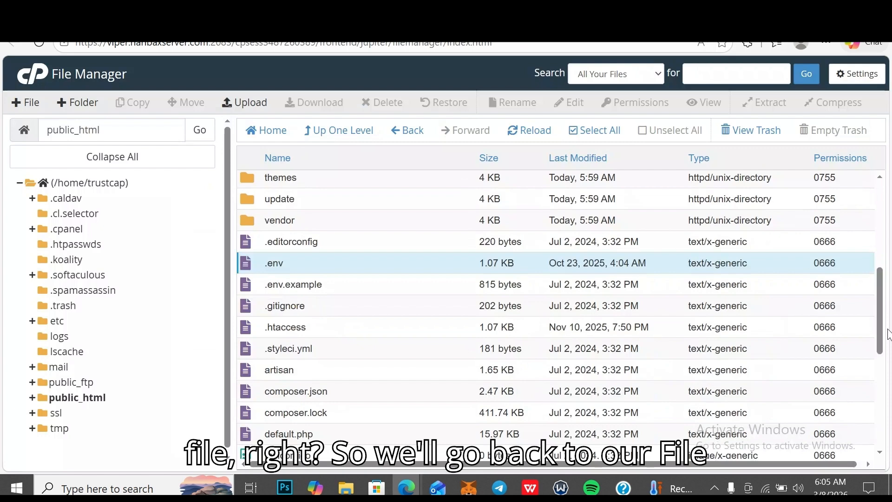
drag(882, 335, 887, 272)
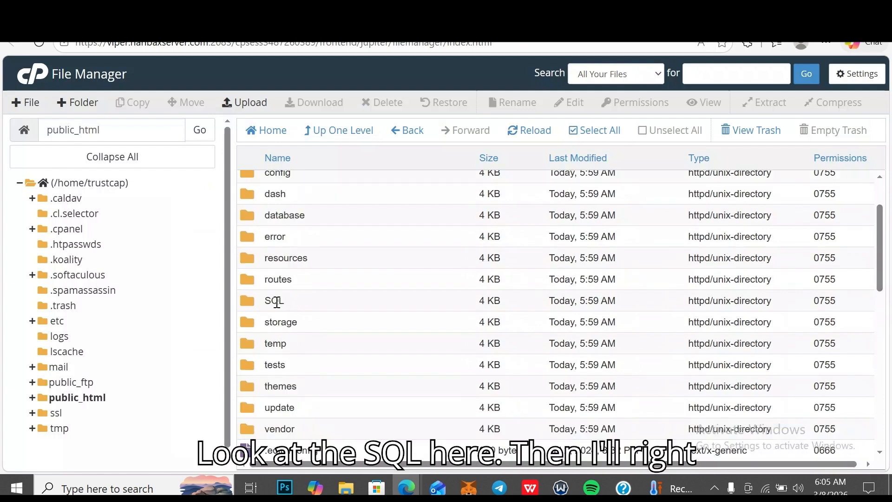
double_click(307, 305)
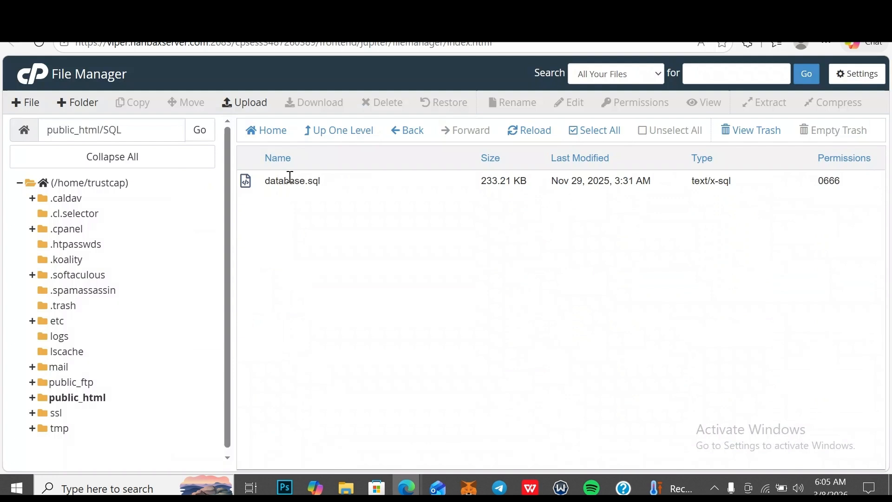
right_click(327, 179)
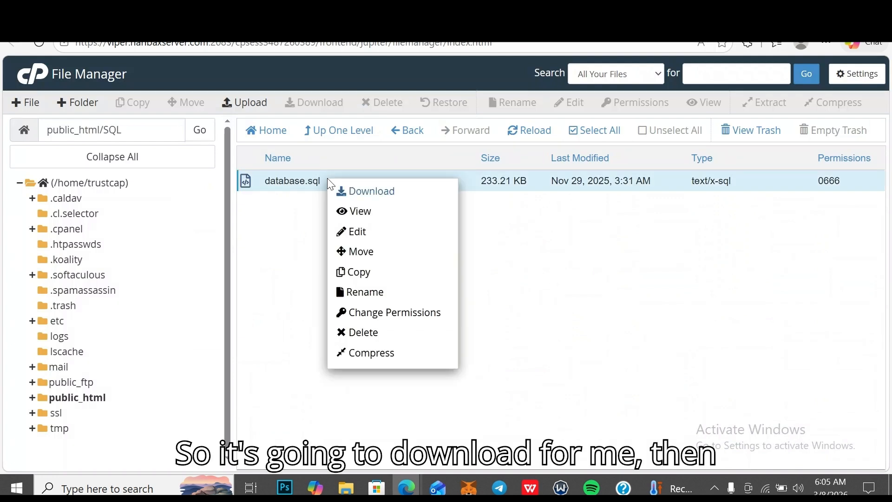
click(416, 199)
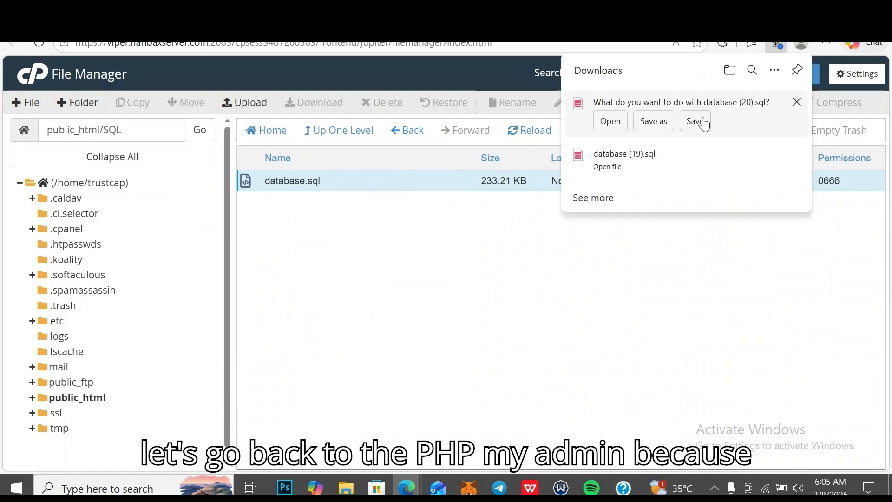
click(696, 122)
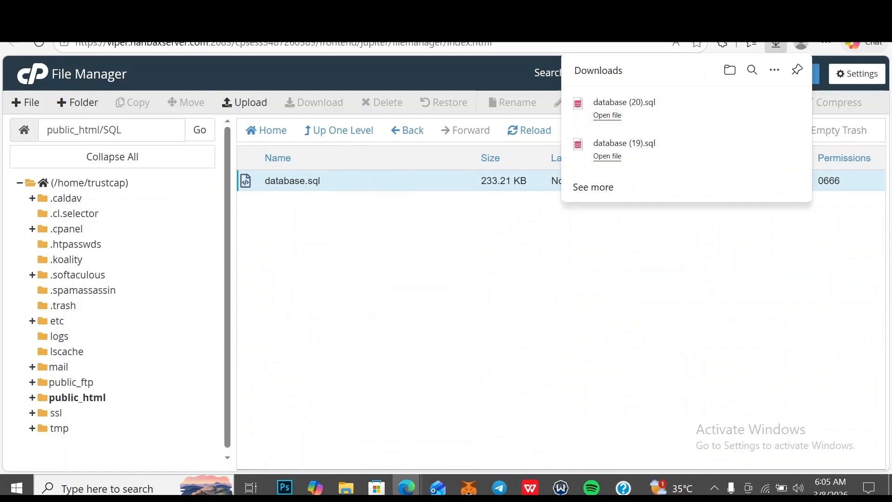
Step: Return to phpMyAdmin, import the downloaded database (20).sql file into the trustcap_db database, and open the database's table list
click(613, 22)
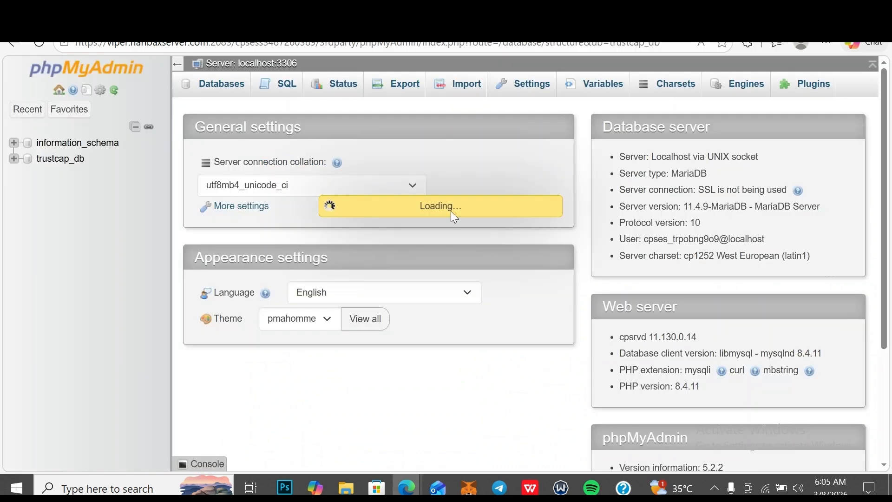
click(70, 160)
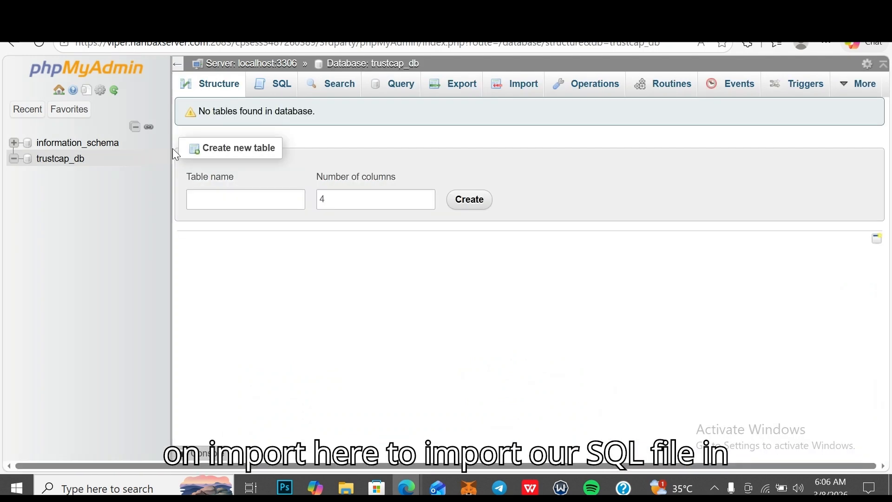
click(528, 92)
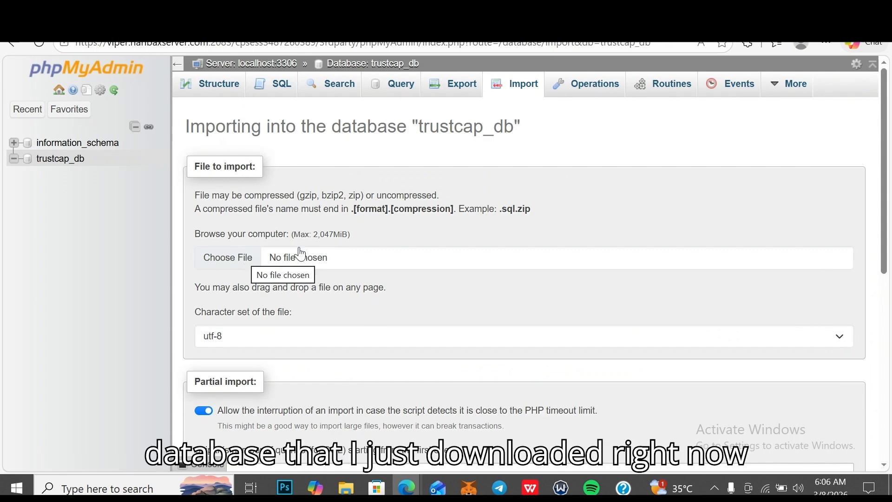
click(220, 255)
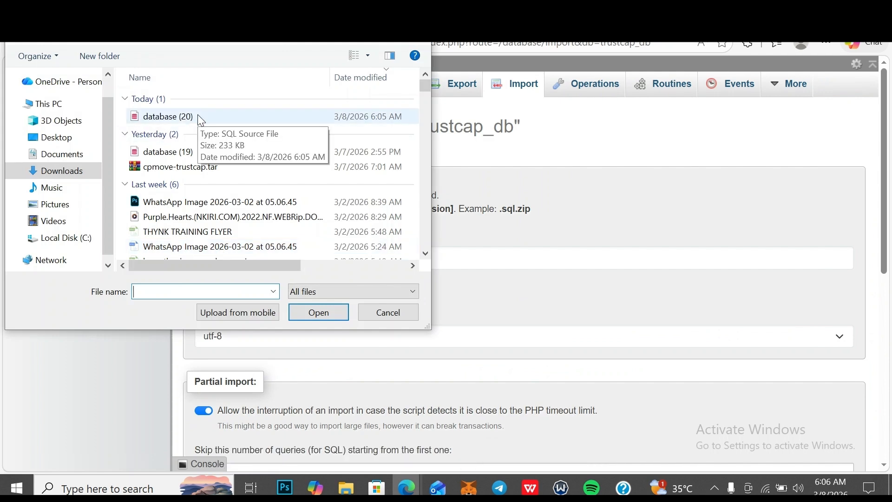
click(201, 117)
click(312, 315)
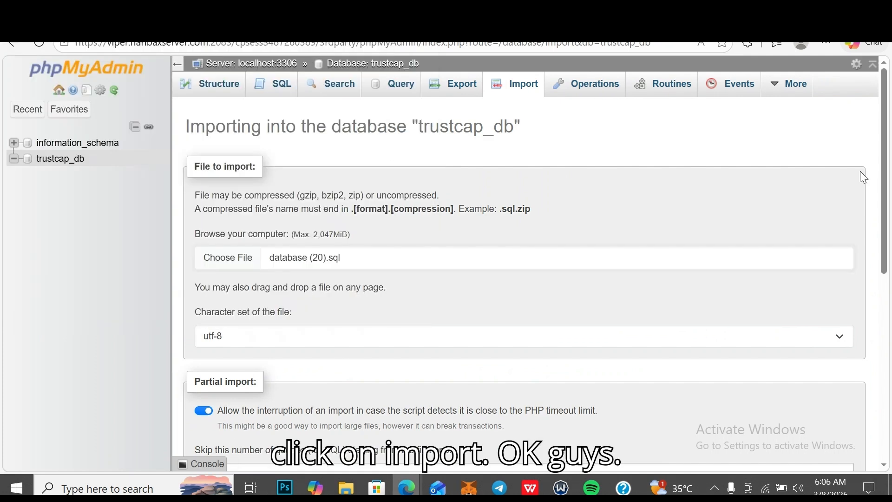
drag(884, 164, 890, 349)
click(204, 424)
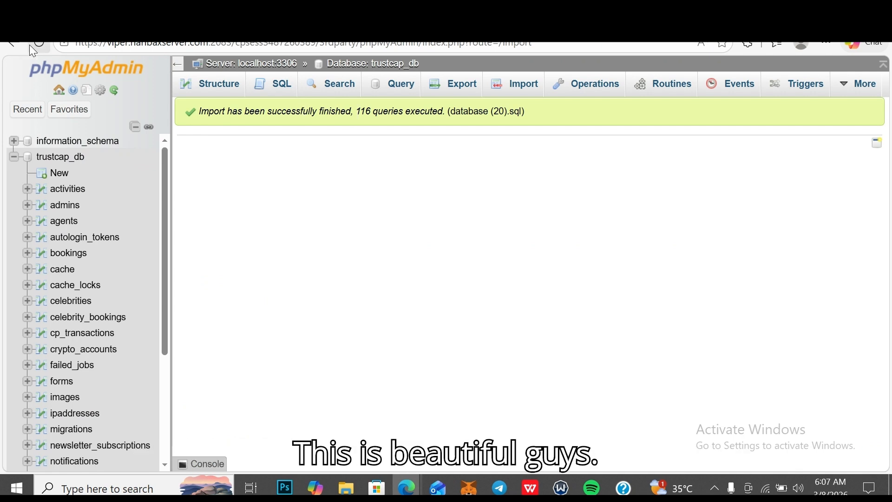
click(53, 160)
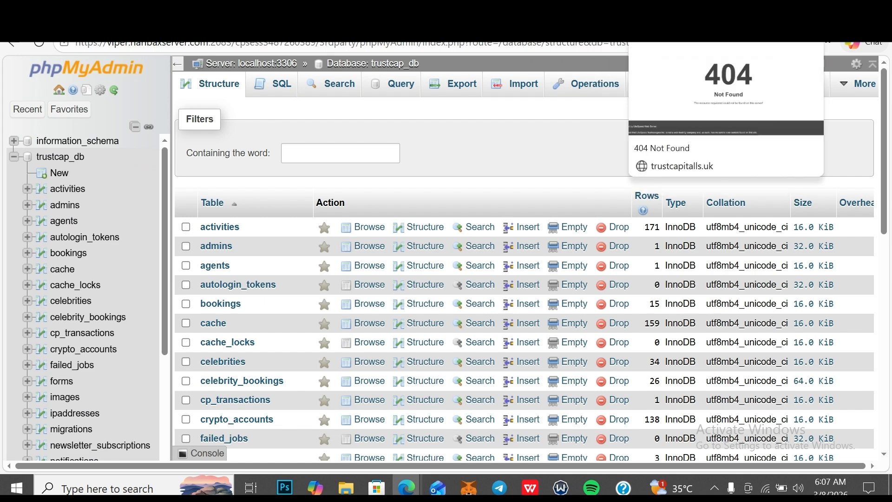
Step: Switch to the trustcapitalls.uk website, reload it and look over the home page down to the celebrity categories section and back
click(673, 21)
click(39, 46)
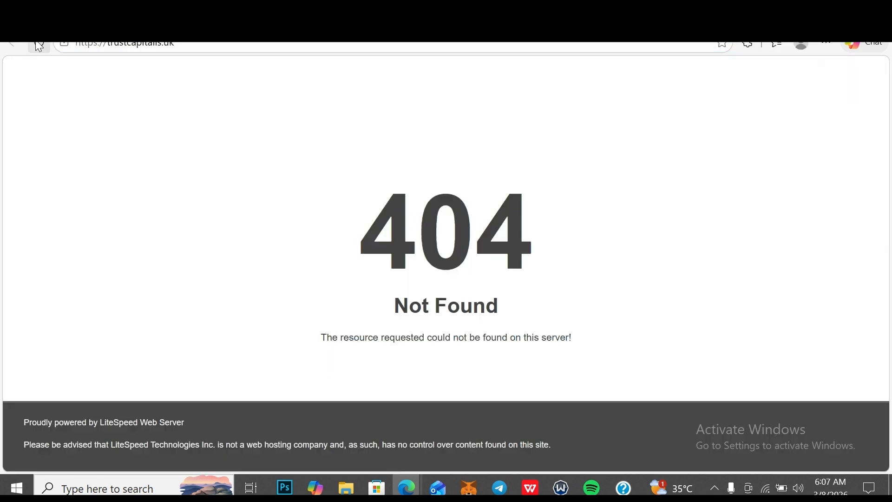
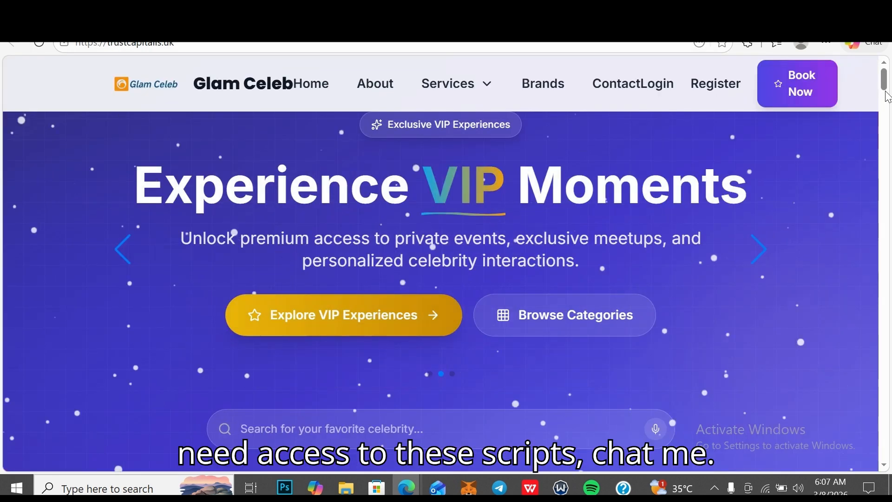
drag(885, 89, 890, 215)
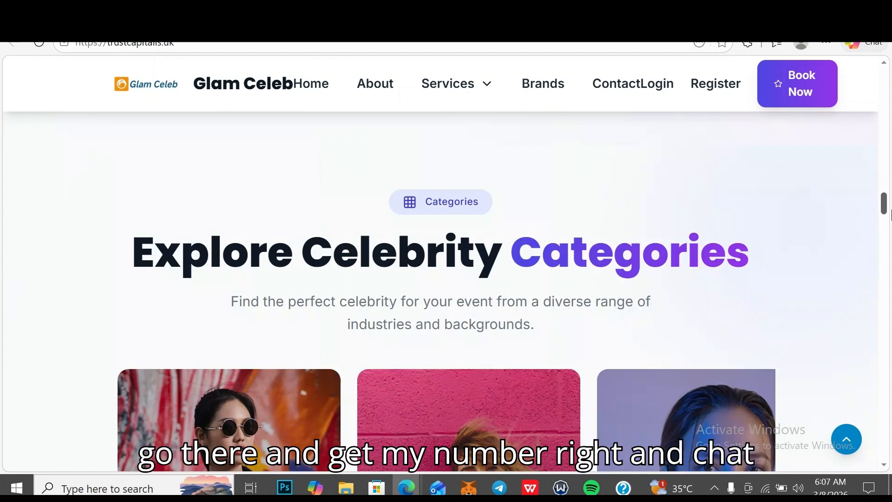
drag(890, 215, 885, 69)
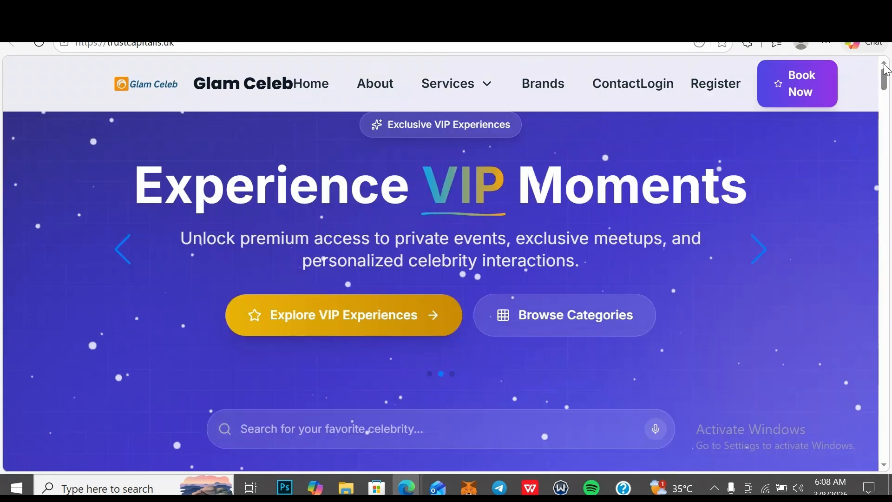